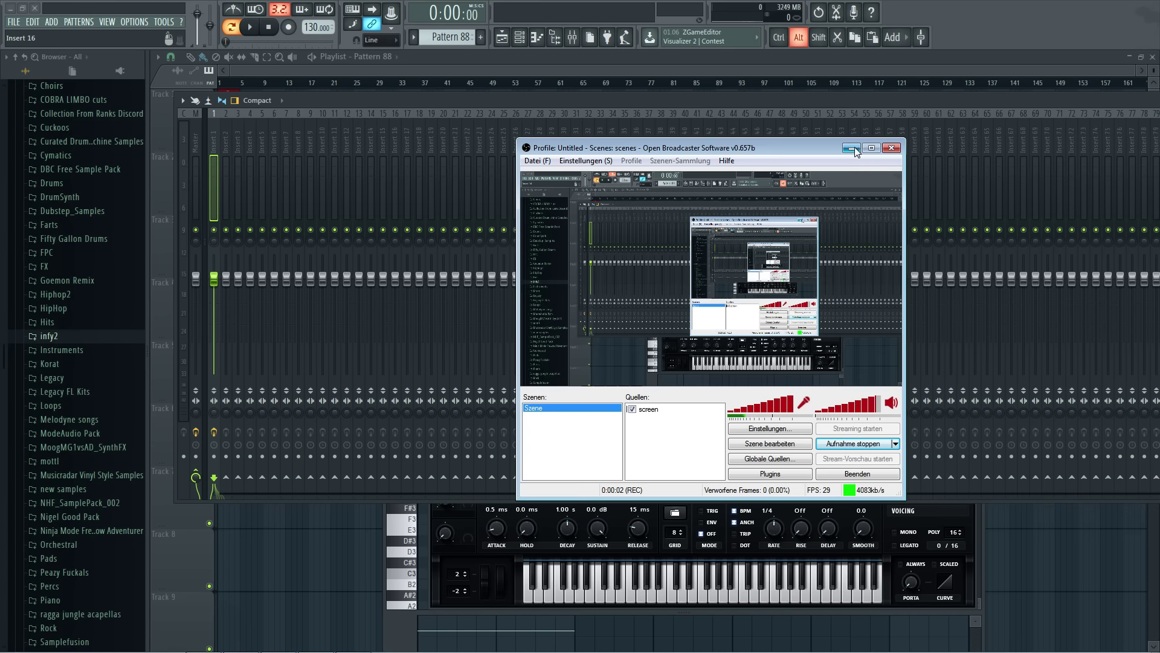
Minimize the OBS recorder and bring FL Studio's playlist with the pattern clip to the front.
left_click(852, 147)
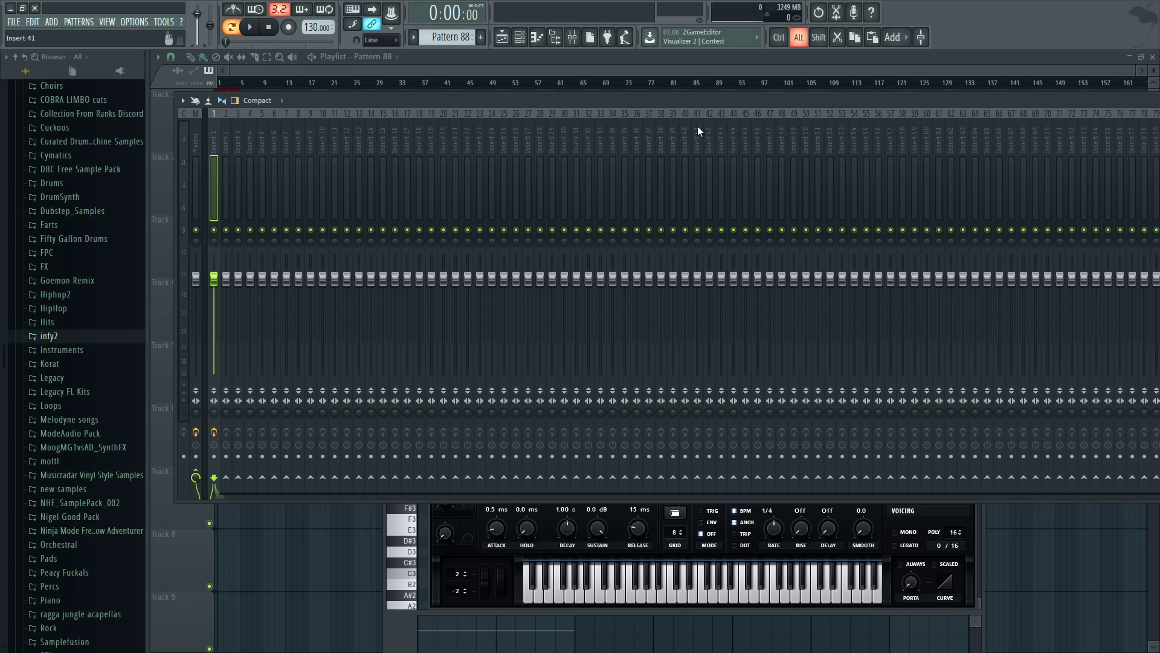
left_click(388, 71)
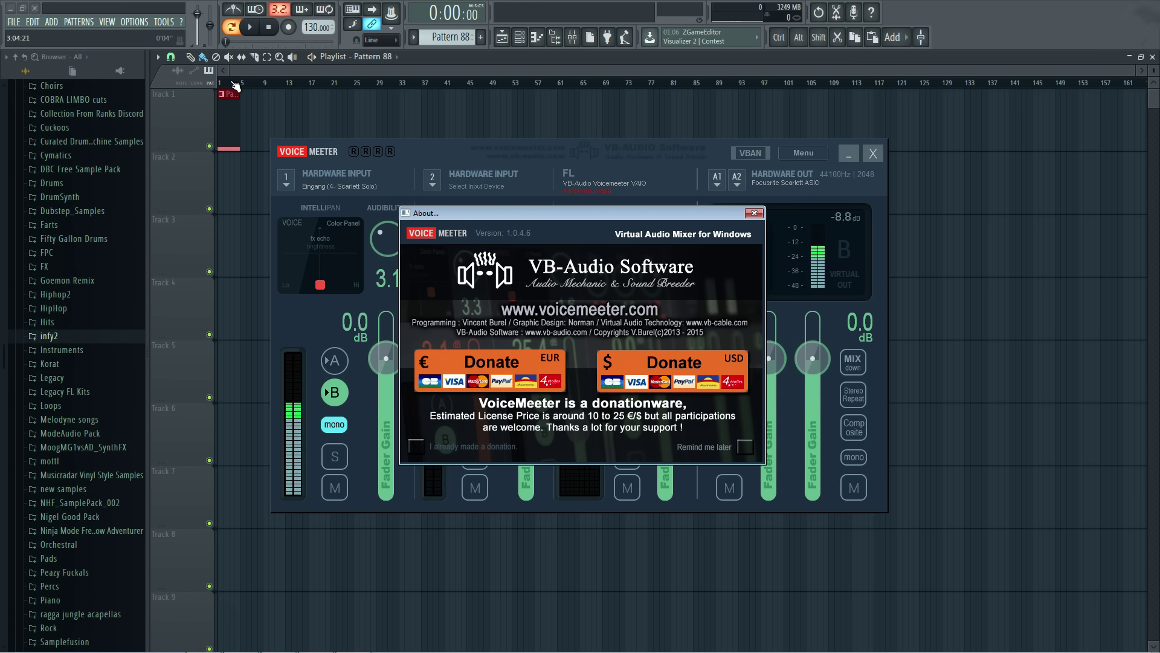
Dismiss VoiceMeeter's donation notice and minimize its mixer to reveal the FL Studio playlist.
left_click(756, 213)
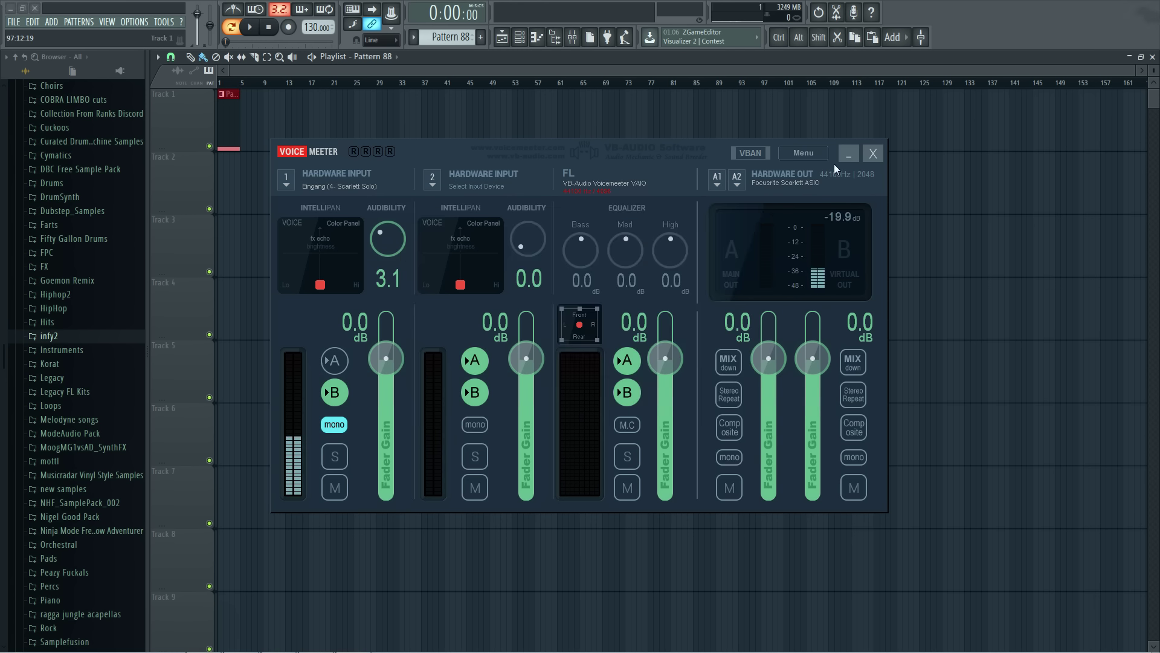
left_click(848, 156)
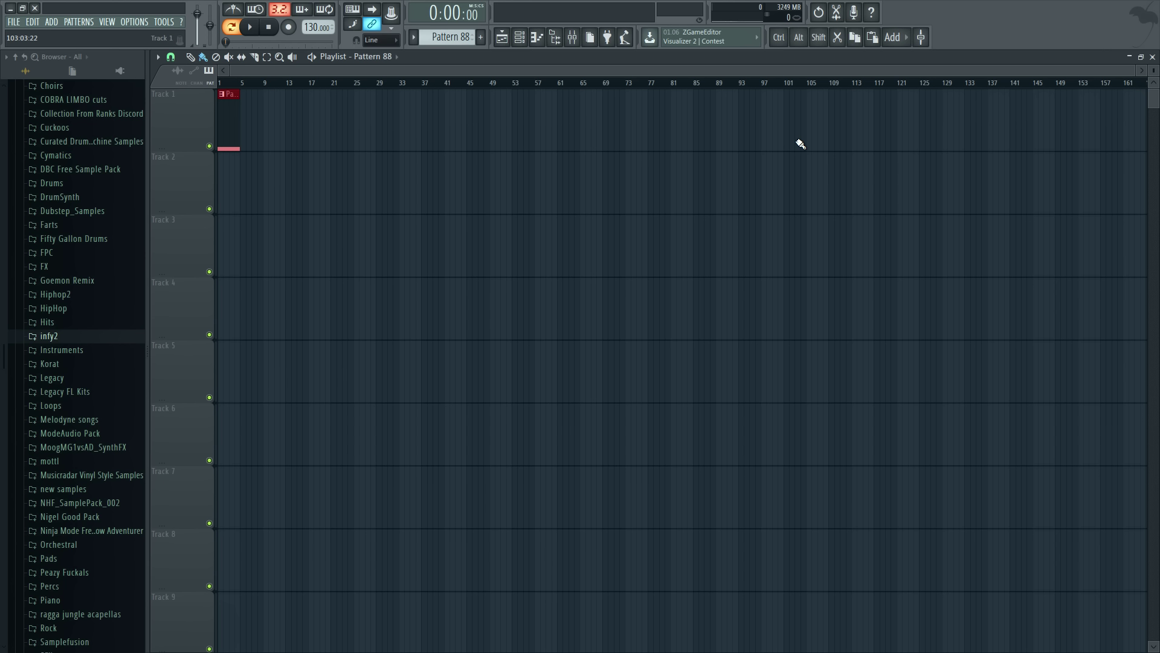
Zoom the playlist in on the four-bar Pattern 88 clip on Track 1, then show the mixer.
scroll(233, 86, "up", 5)
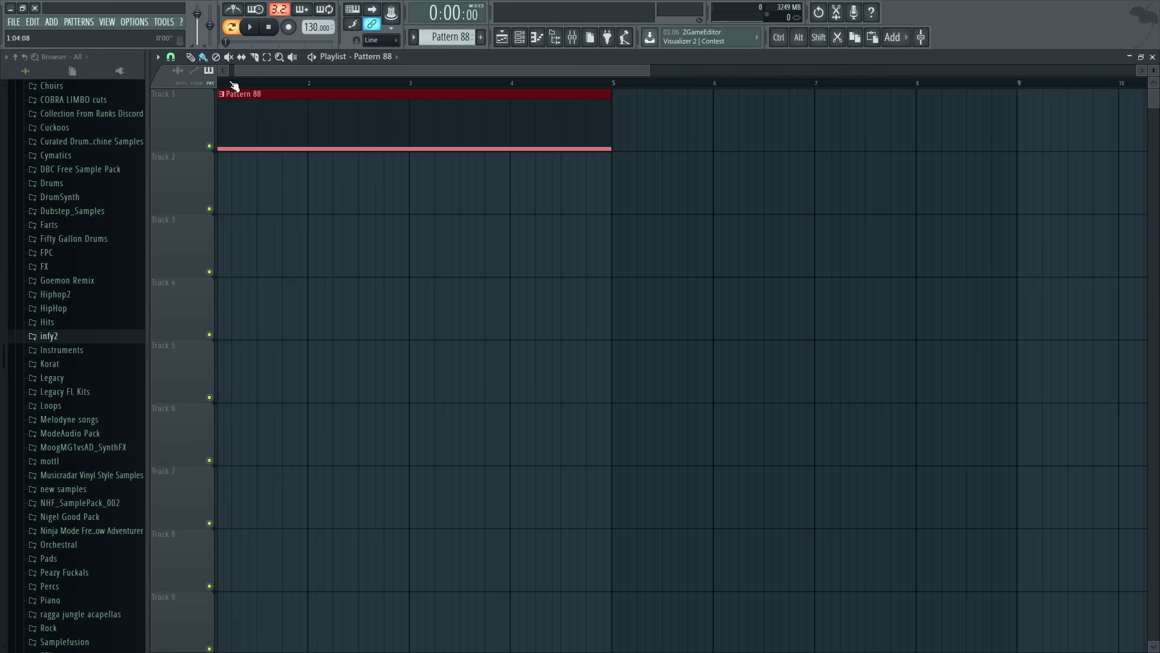
left_click_drag(260, 72, 169, 74)
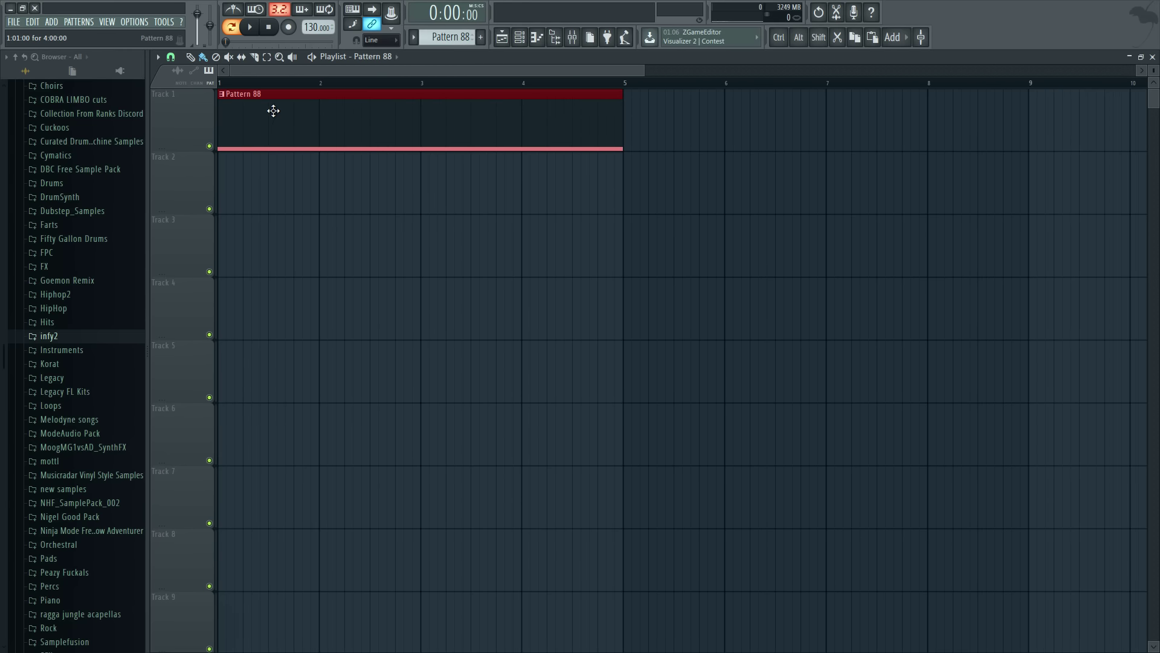
left_click(572, 36)
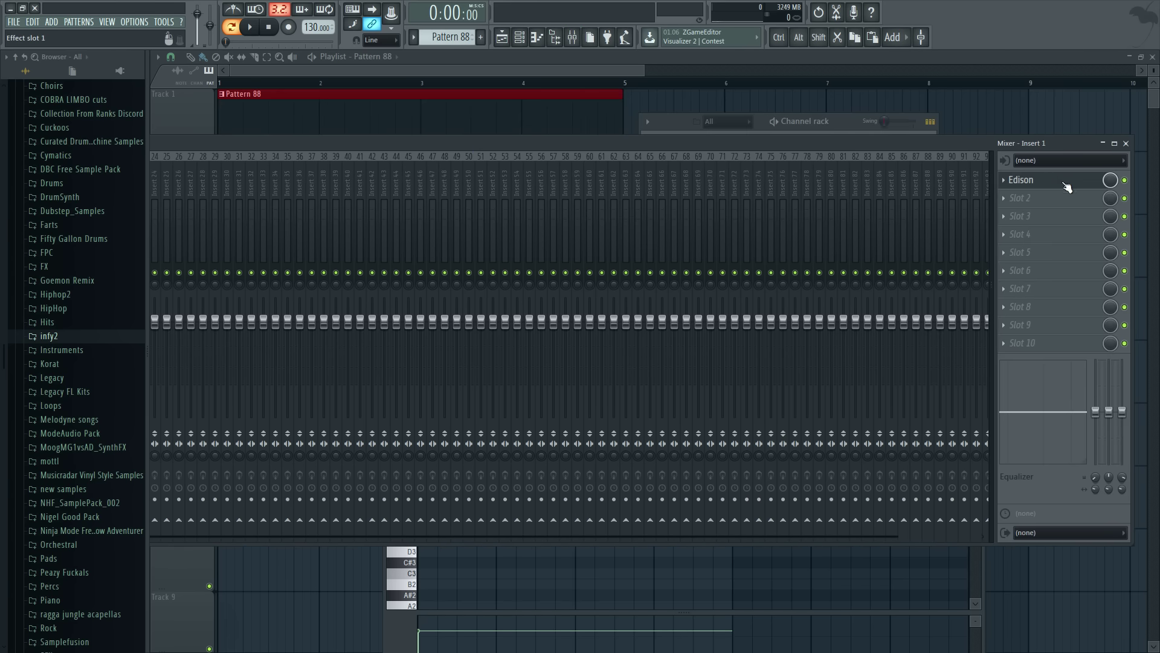
Open Edison on Insert 1, set recording to start On input, and record about 3.69 s of pattern playback.
left_click(1065, 181)
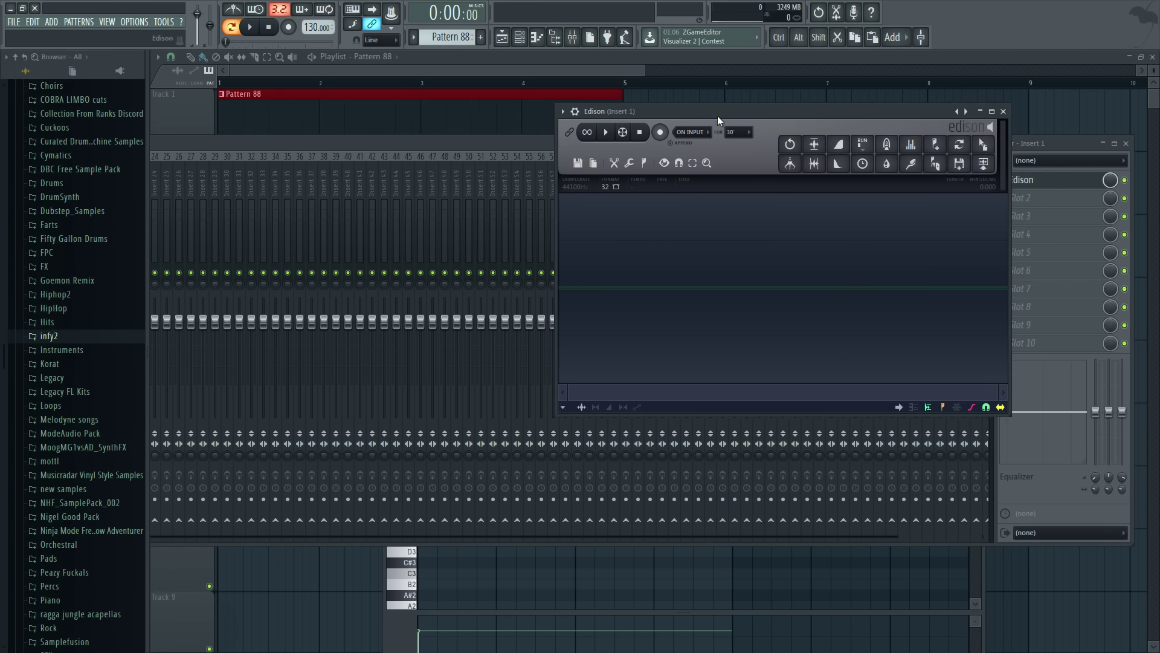
left_click_drag(709, 110, 732, 255)
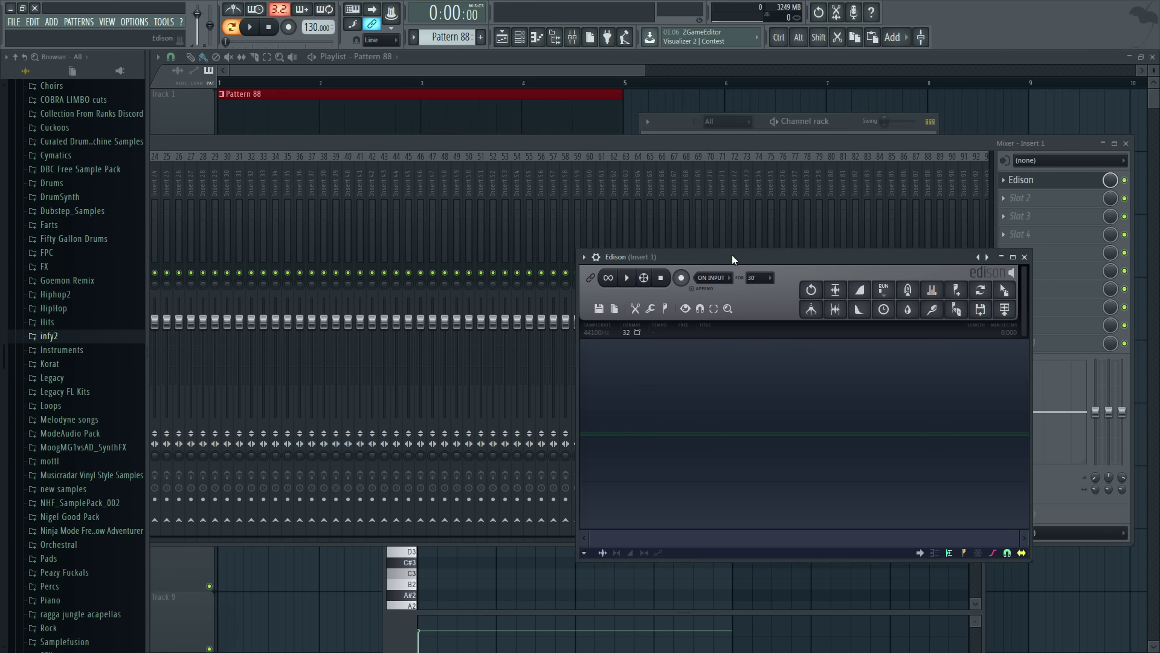
left_click(707, 277)
left_click(713, 302)
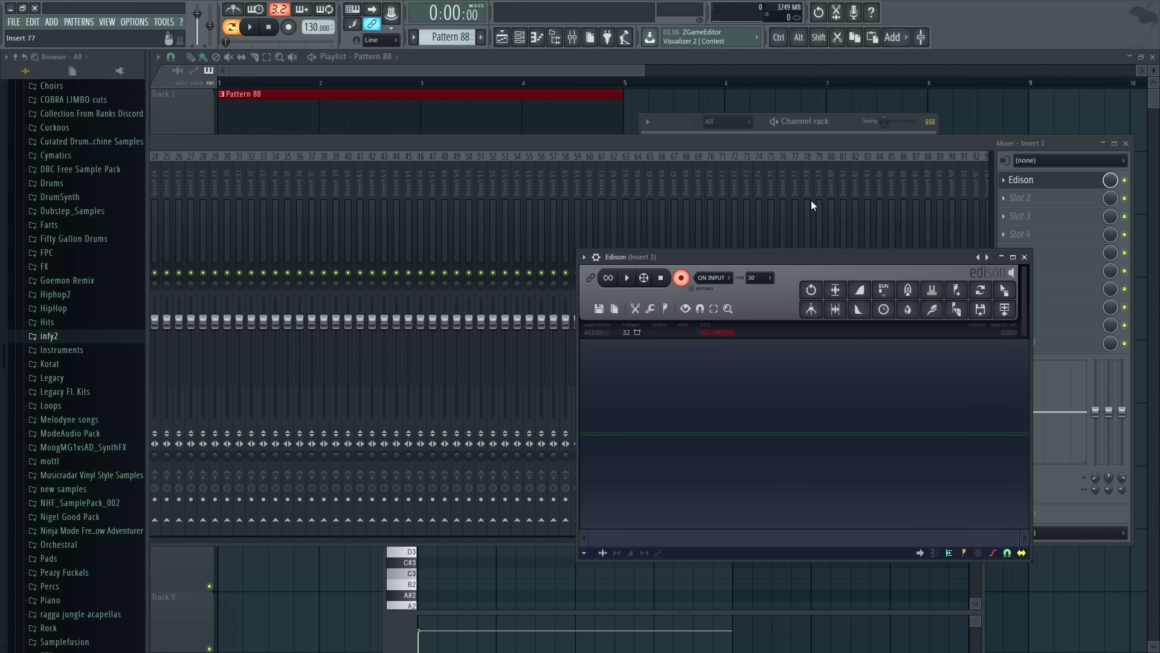
left_click(851, 120)
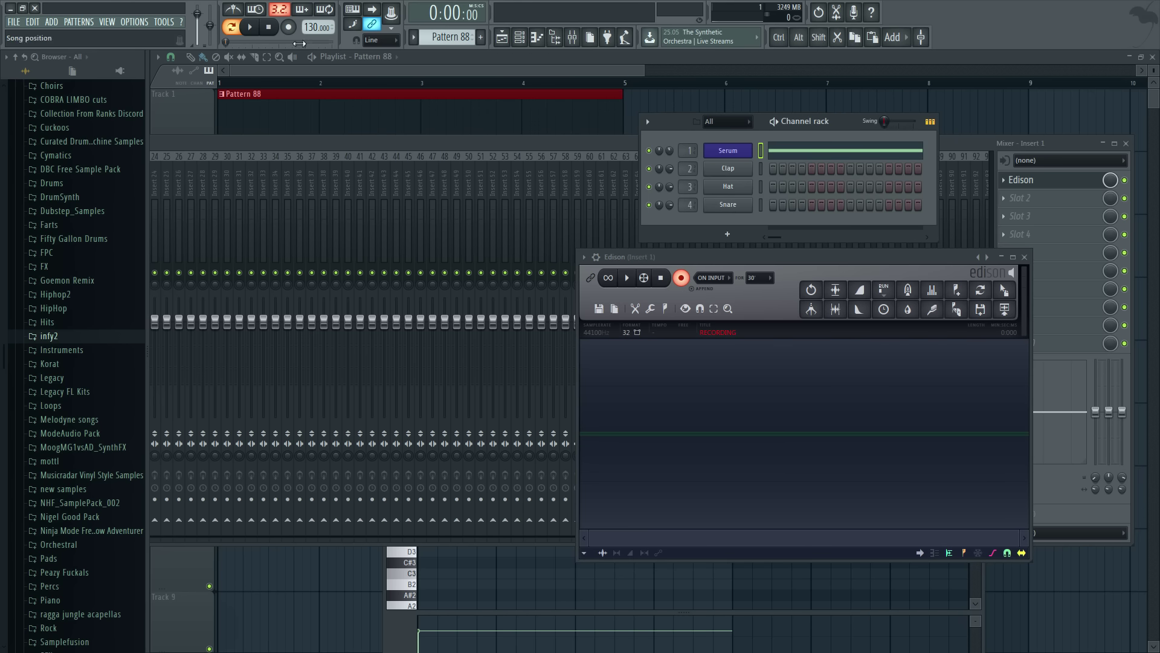
left_click(256, 32)
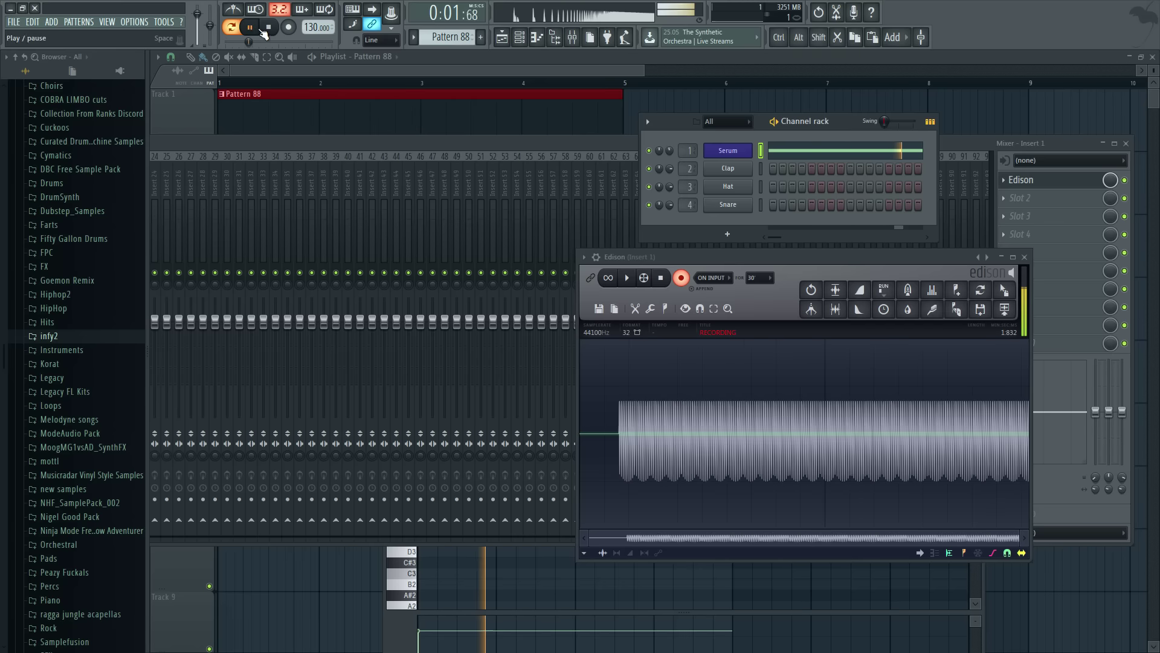
left_click(268, 28)
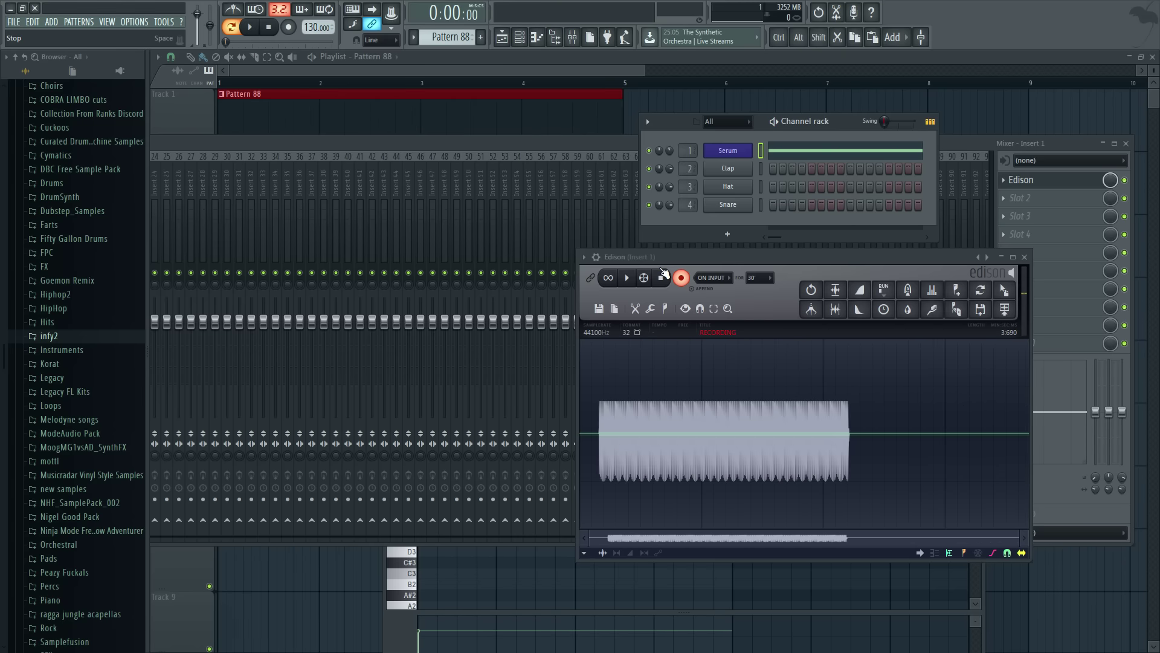
Select the whole Edison recording and zoom in and out to inspect sawtooth cycles down to single samples.
double_click(609, 443)
scroll(598, 442, "up", 5)
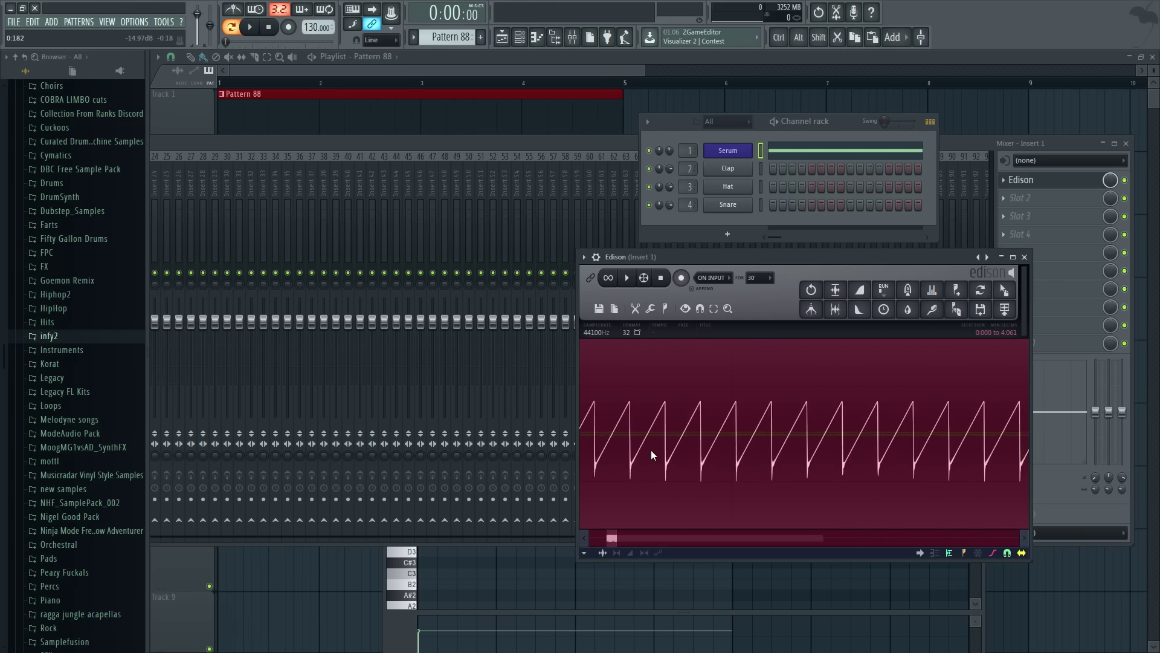
scroll(651, 450, "up", 2)
scroll(653, 448, "down", 4)
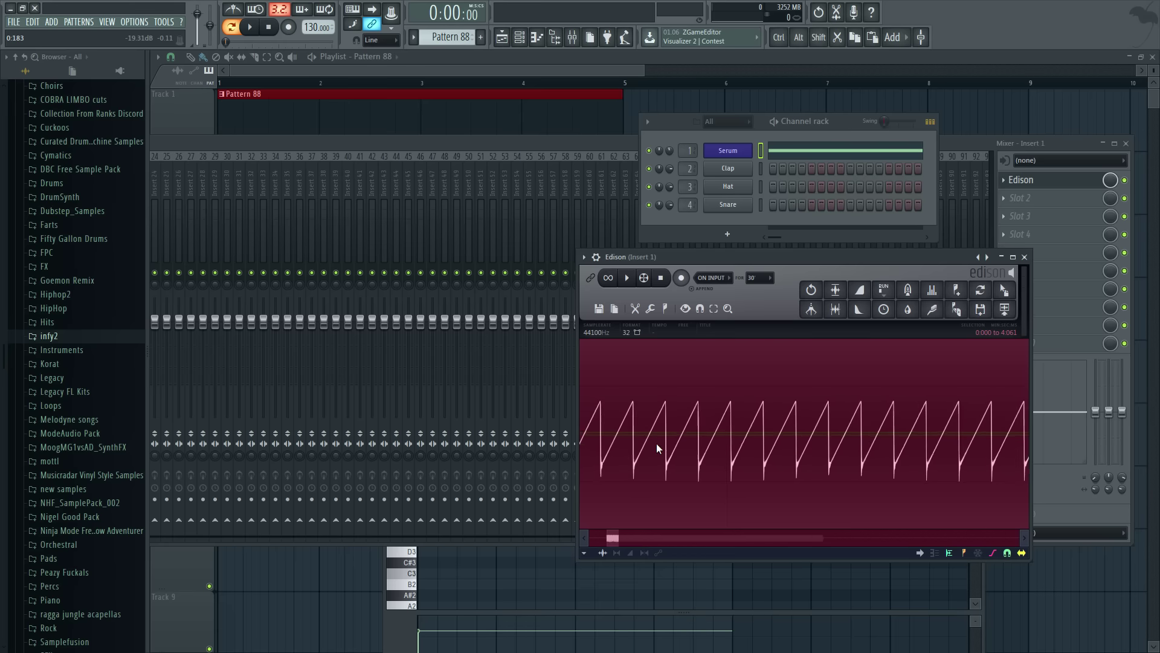
scroll(628, 441, "down", 2)
scroll(625, 440, "up", 6)
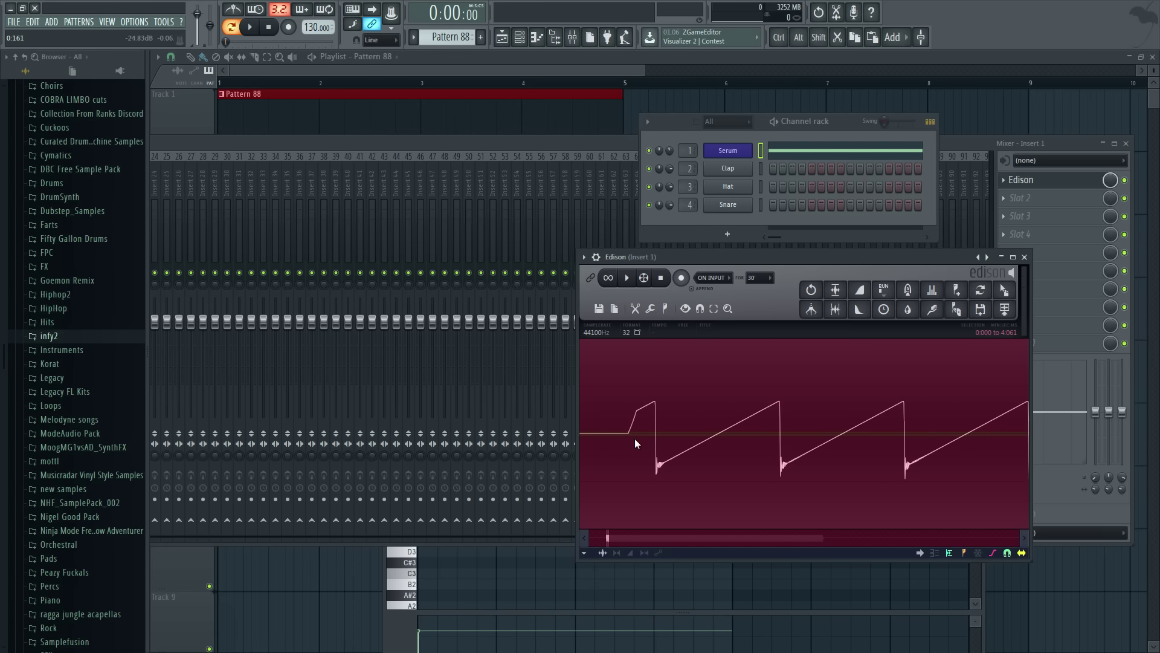
scroll(635, 438, "up", 3)
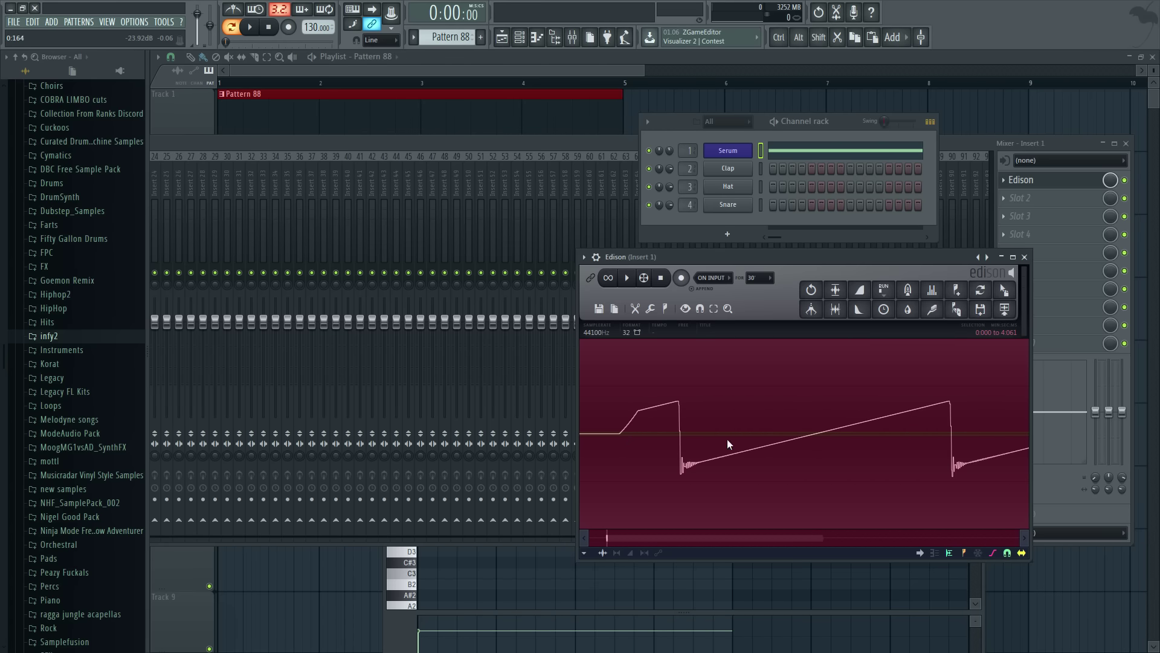
scroll(866, 458, "up", 2)
scroll(680, 493, "down", 2)
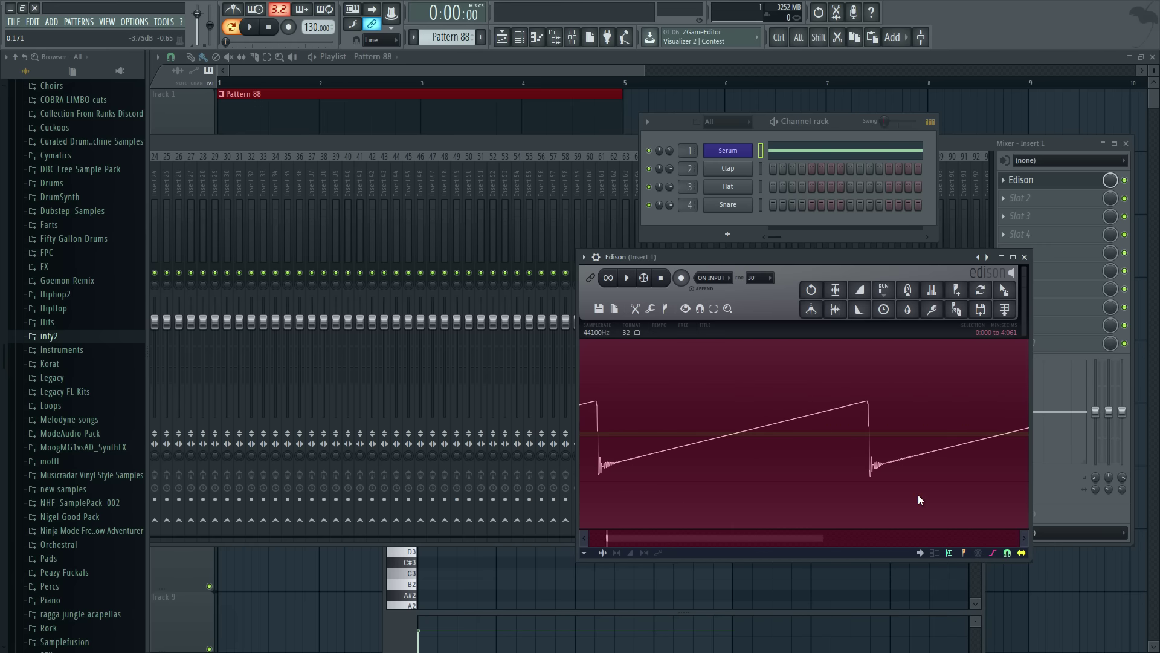
scroll(827, 480, "up", 5)
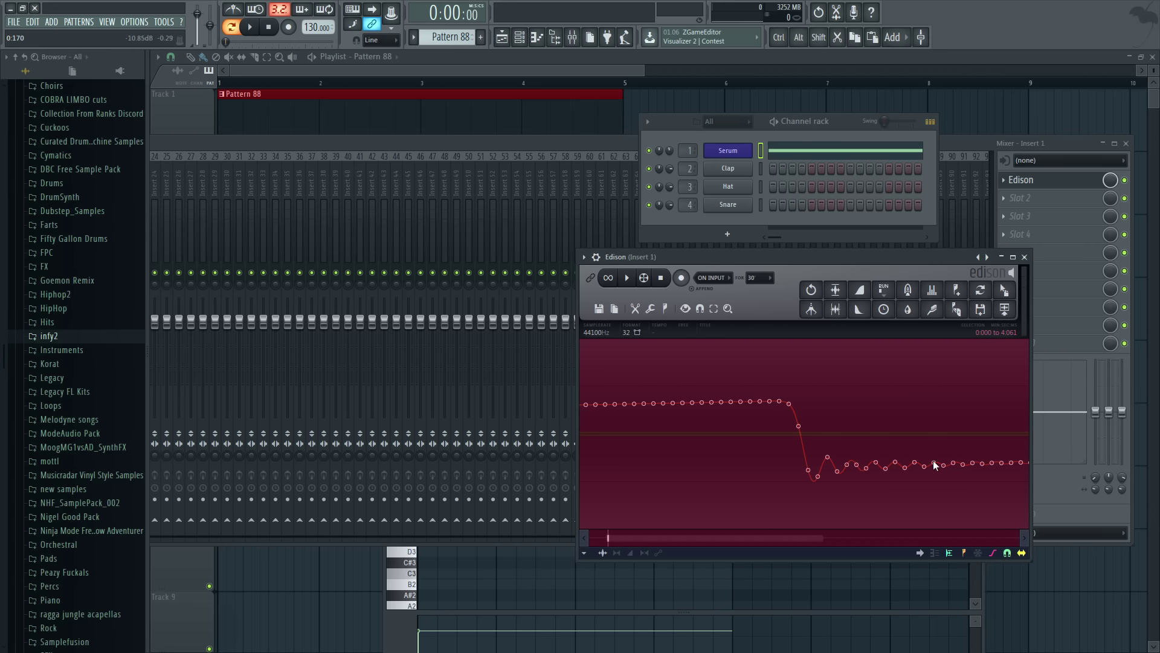
scroll(814, 470, "down", 8)
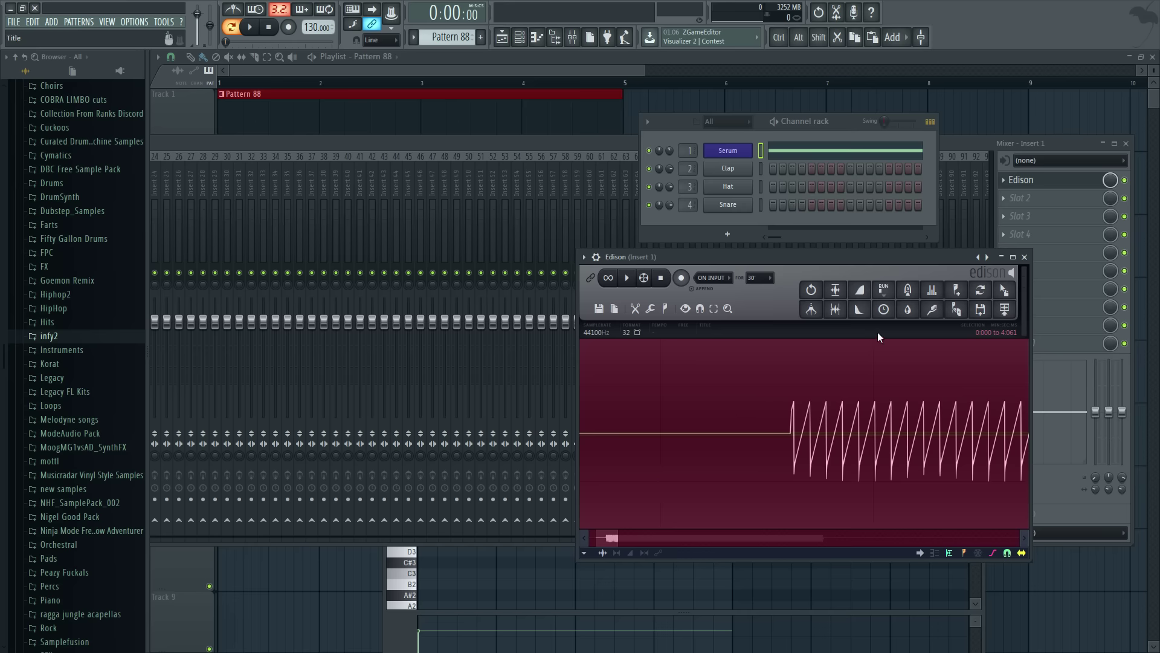
Open the Serum channel's plugin editor to show the saw oscillator behind the recording.
left_click(729, 151)
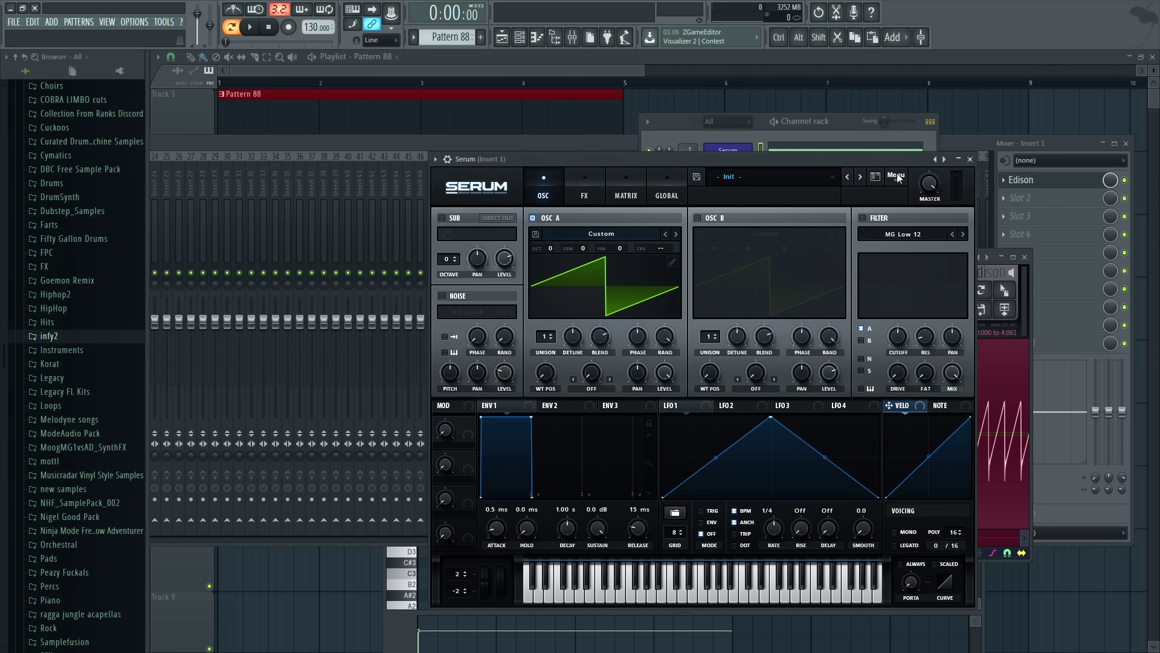
left_click(844, 121)
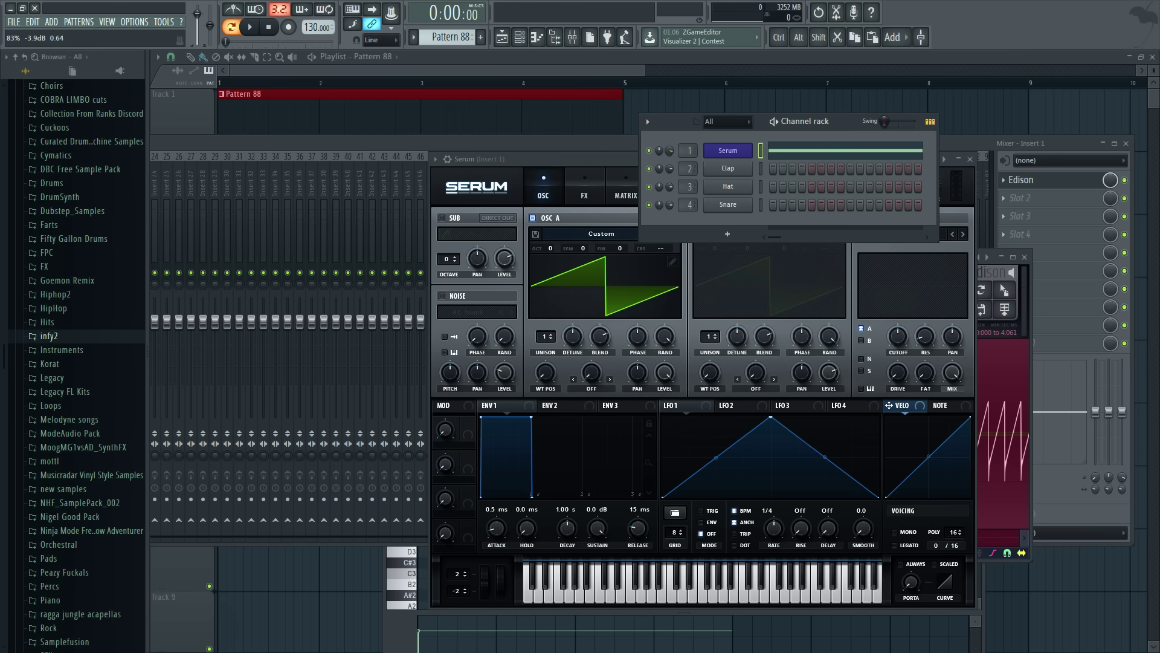
Reopen Edison on Insert 1 and record a new 4.630-second take of the Serum saw during playback.
left_click(1090, 143)
left_click(1052, 181)
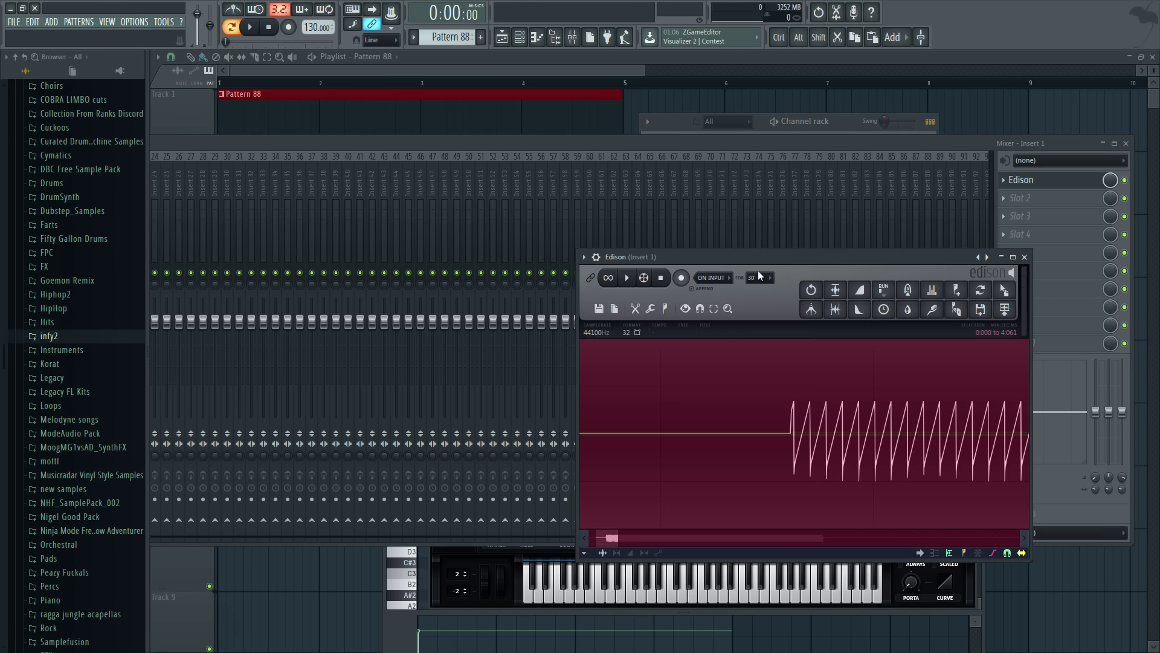
left_click(681, 278)
left_click(249, 28)
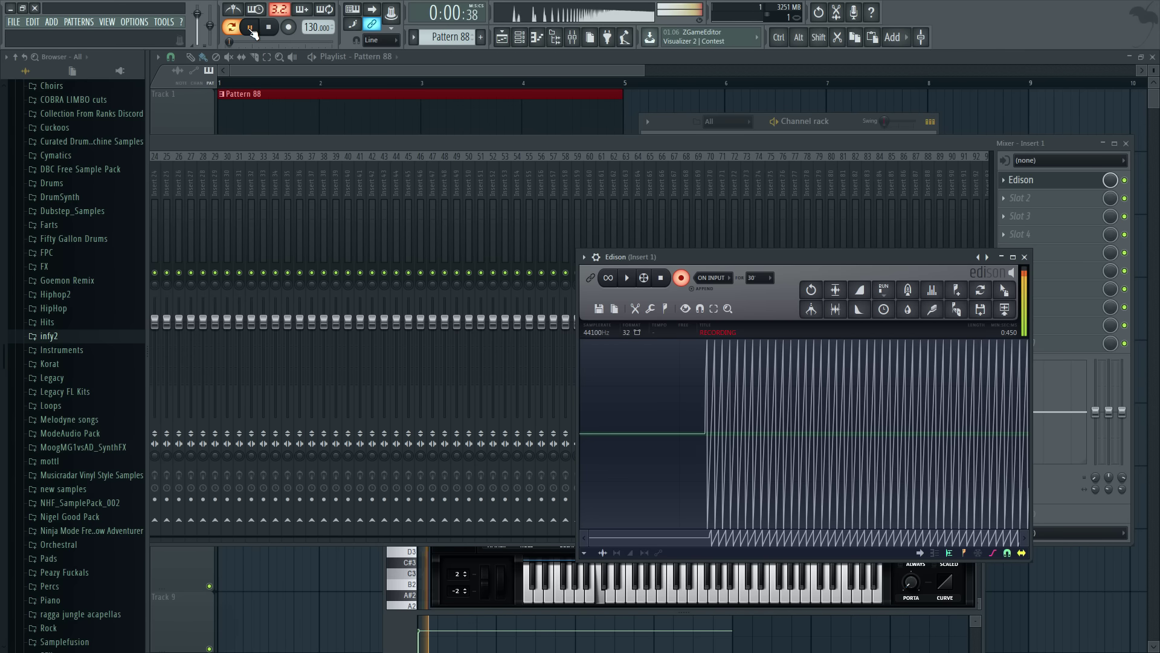
left_click(270, 28)
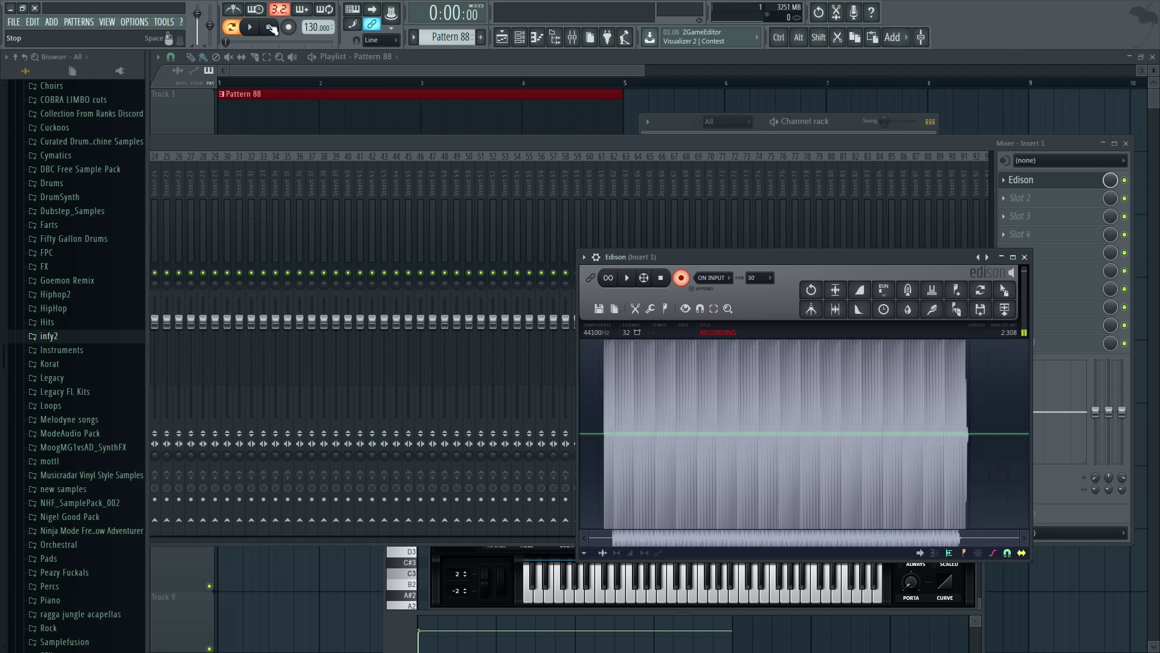
left_click(681, 277)
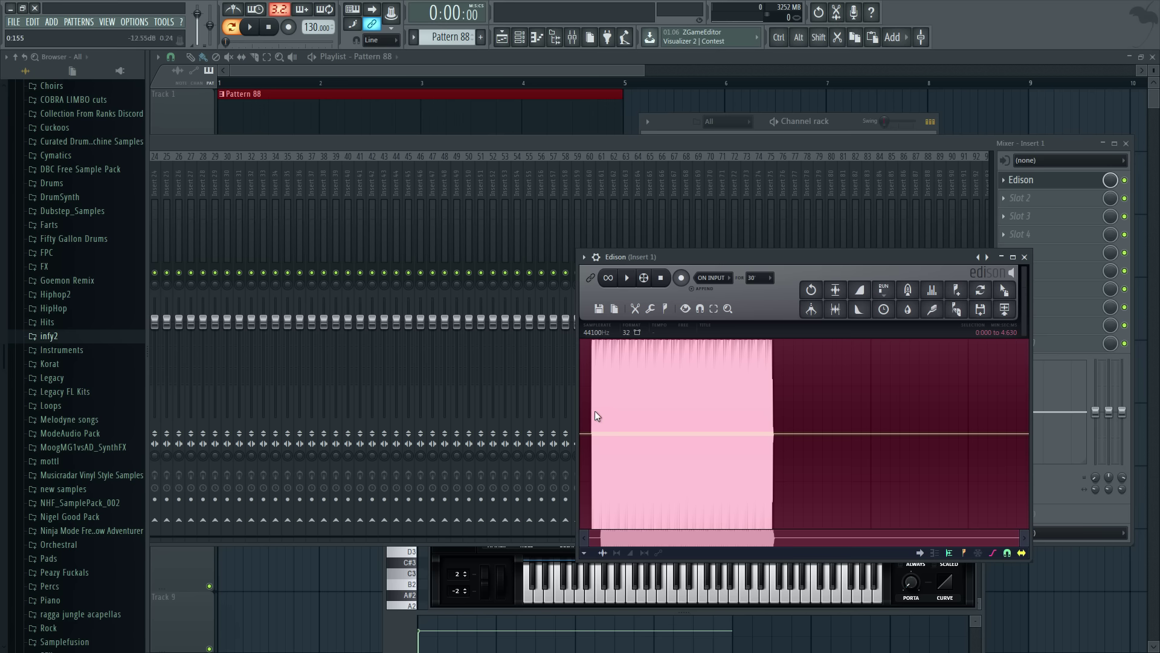
Zoom Edison's waveform in until one sawtooth drop and its ripples fill the view.
scroll(595, 411, "up", 3)
scroll(593, 408, "up", 6)
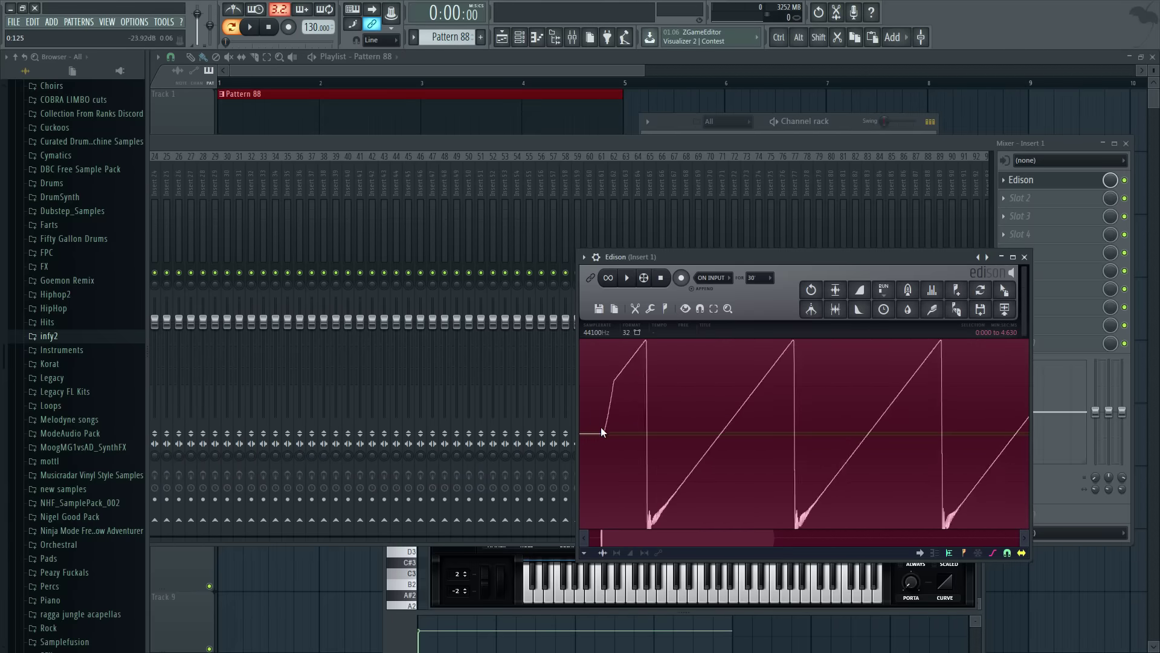
scroll(656, 421, "up", 3)
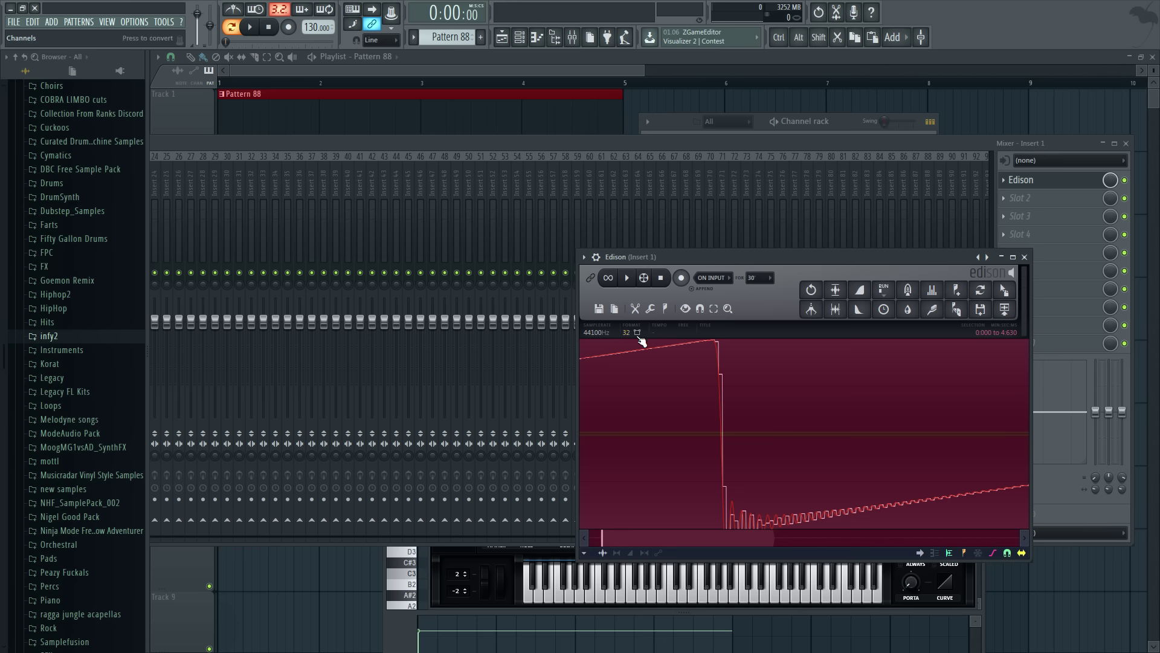
Ctrl-scroll to zoom in, then back out to the full 4.630-second recording.
key("ctrl")
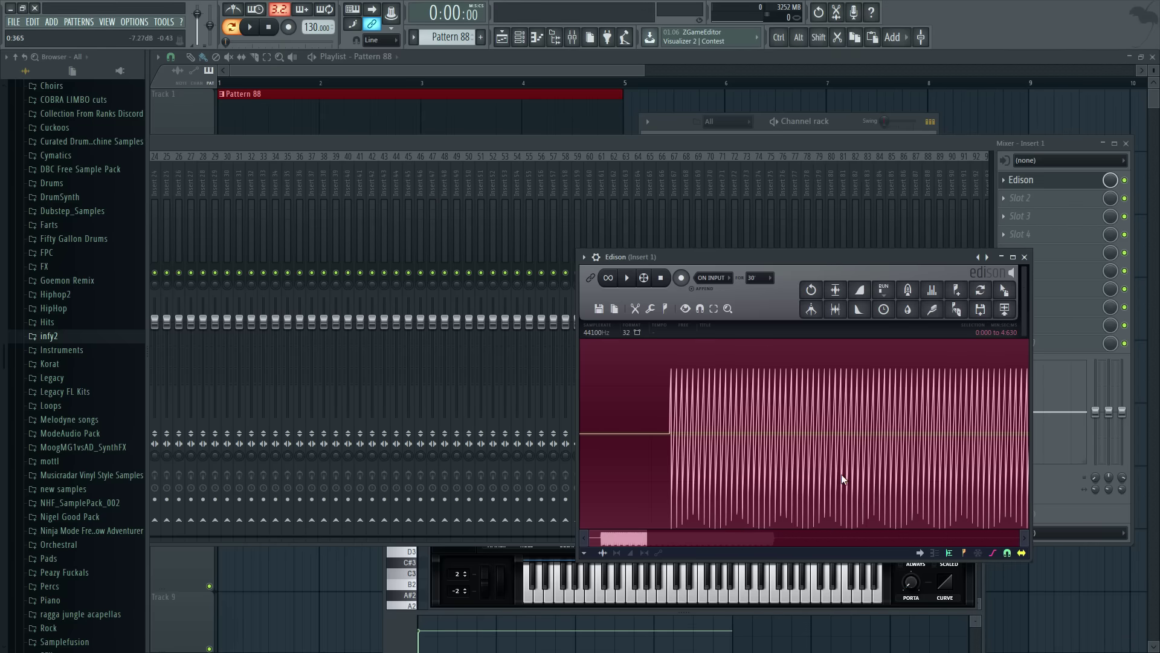
scroll(841, 474, "up", 6)
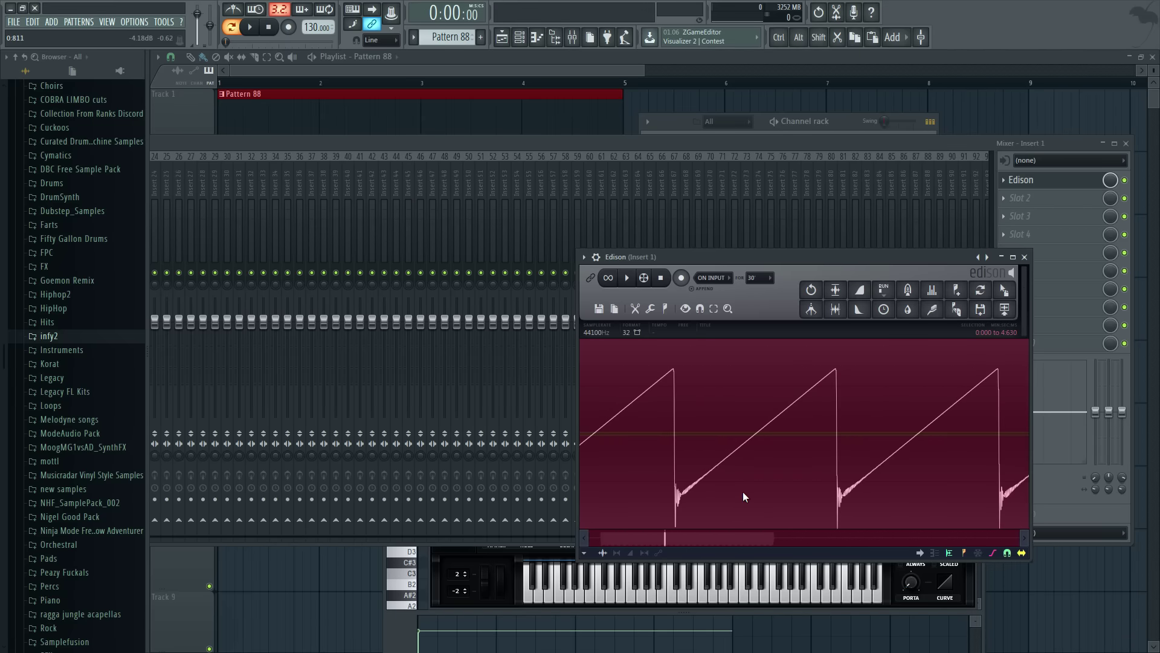
scroll(742, 491, "down", 6)
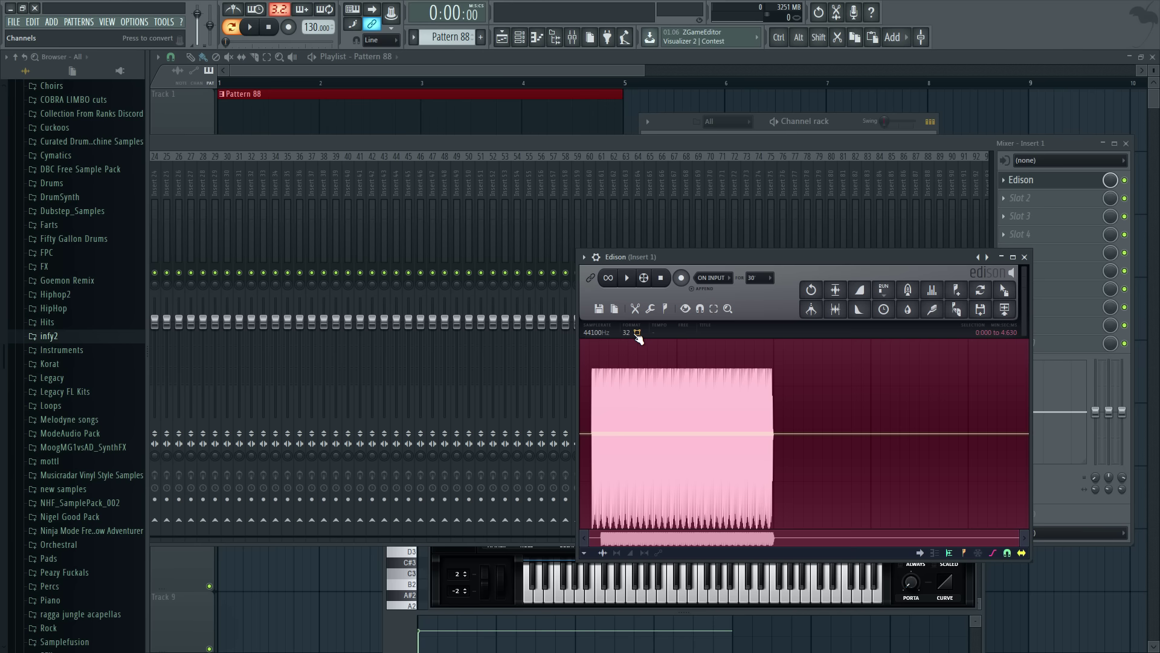
Delete Edison's recording, then push Serum's wrapper VOL knob past 160% to overdrive the saw.
key("Delete")
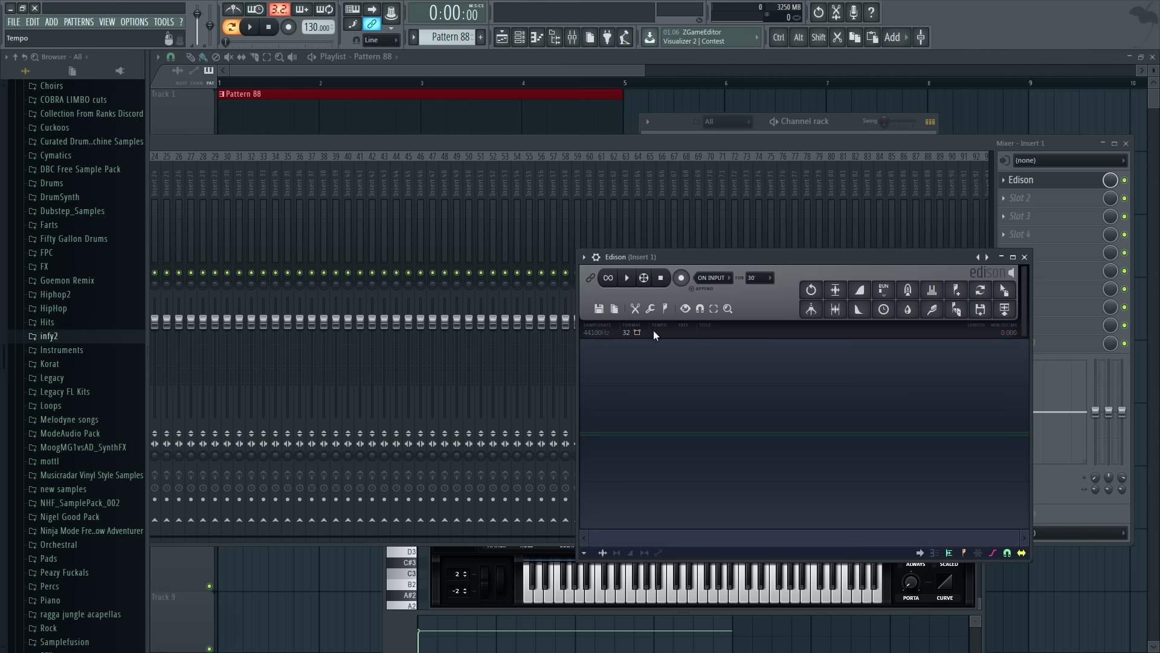
left_click(822, 124)
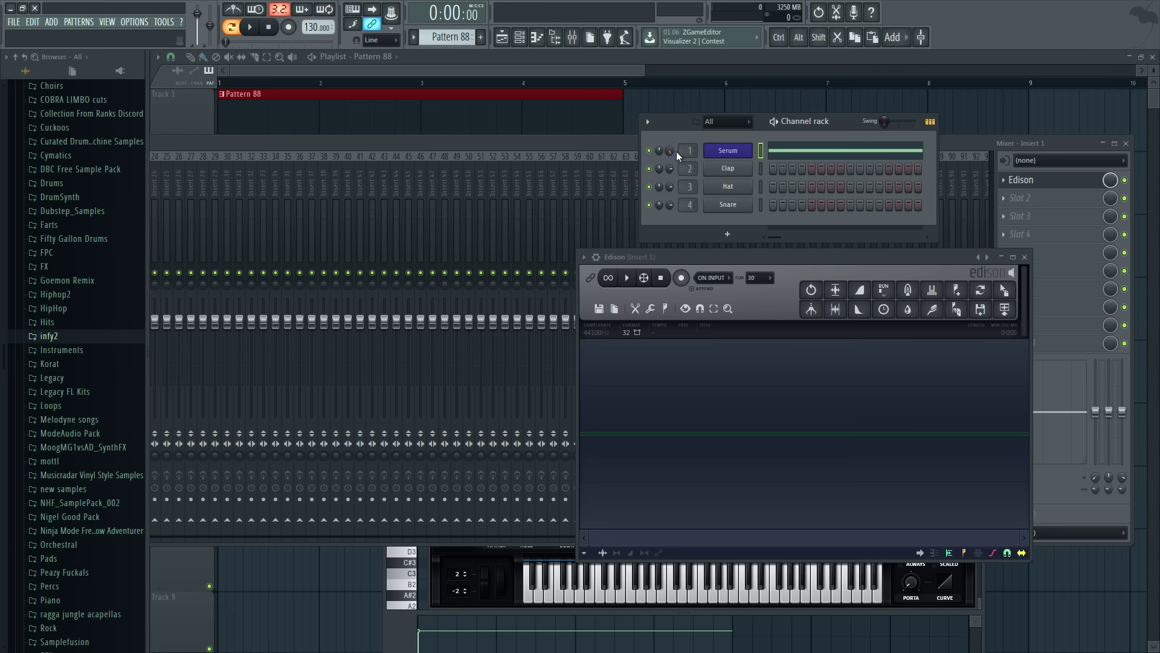
left_click(724, 150)
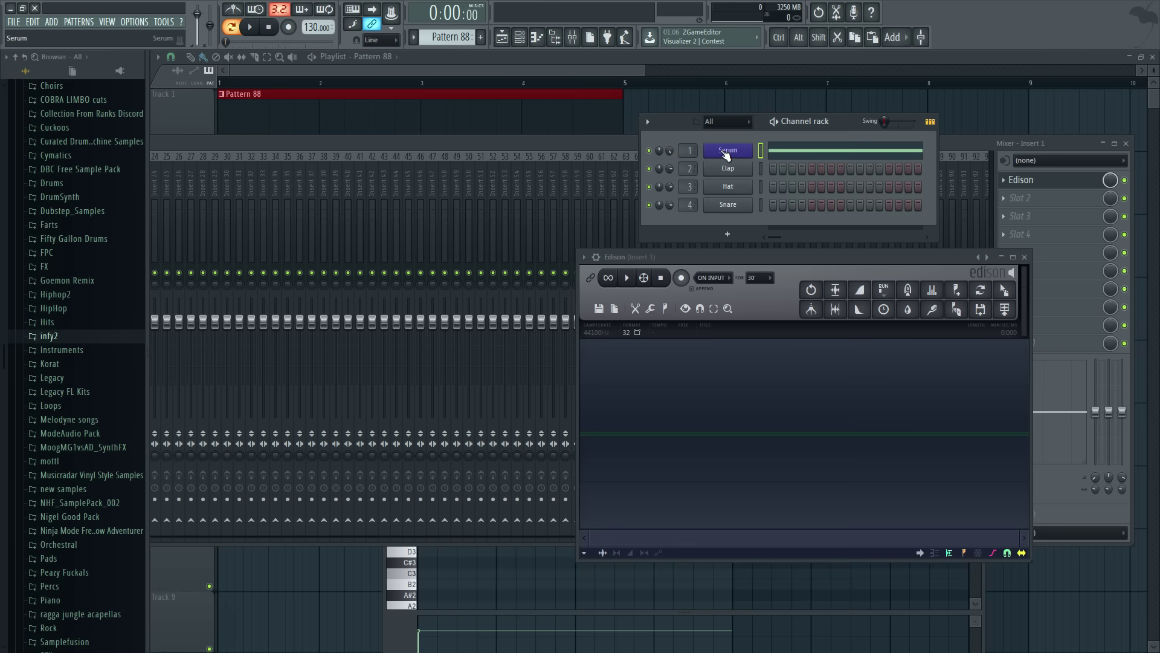
left_click(448, 159)
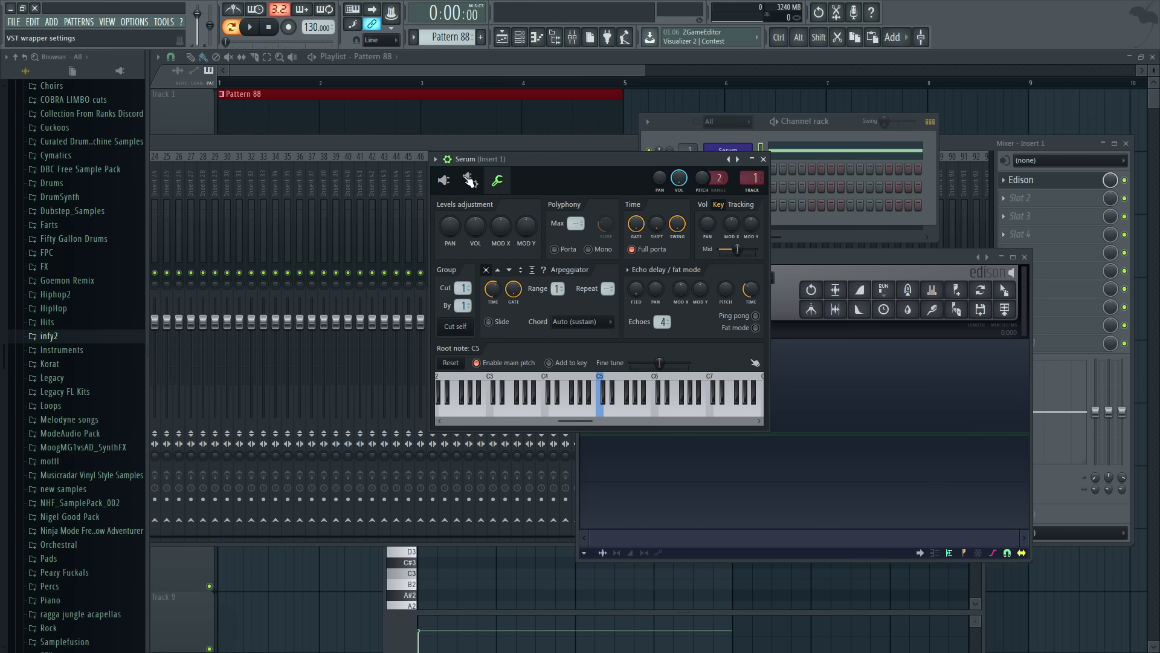
left_click_drag(477, 240, 476, 218)
left_click_drag(477, 235, 477, 235)
Record the pattern's overdriven Serum saw into Edison as a new 5.664-second clip.
left_click(909, 256)
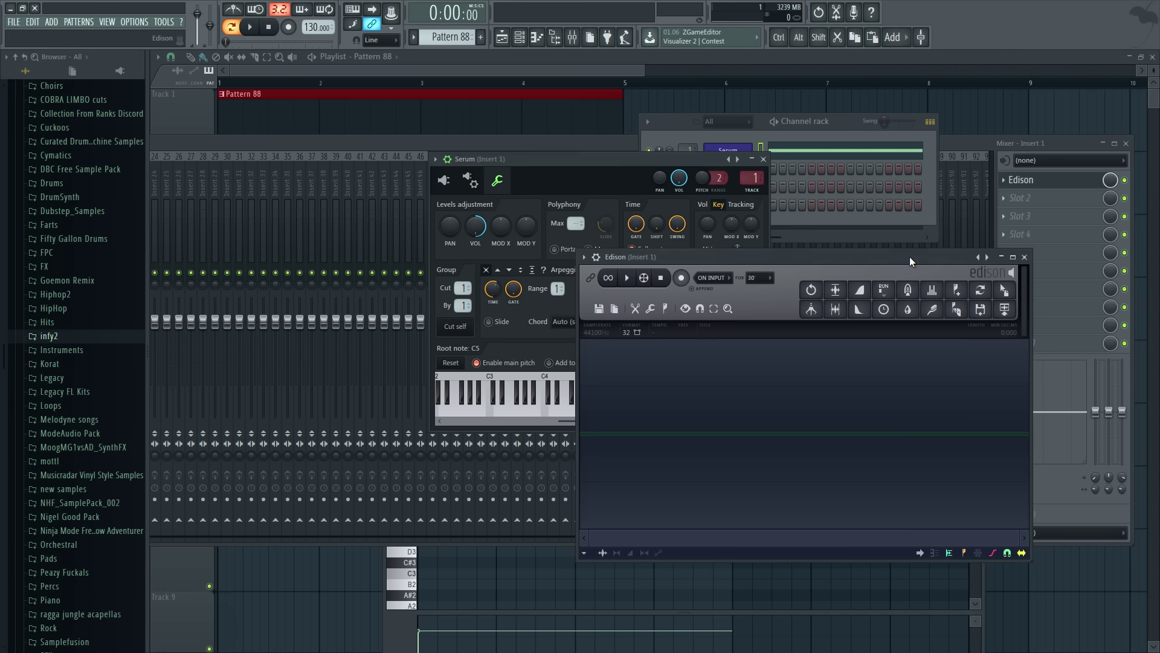
left_click(681, 277)
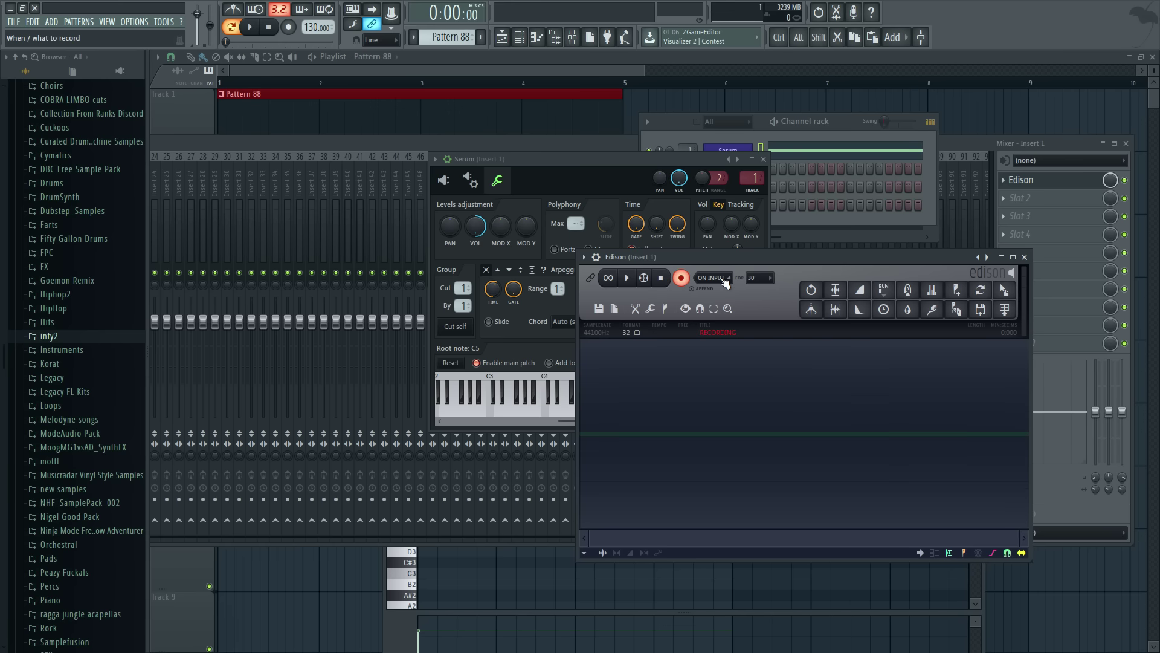
left_click(250, 26)
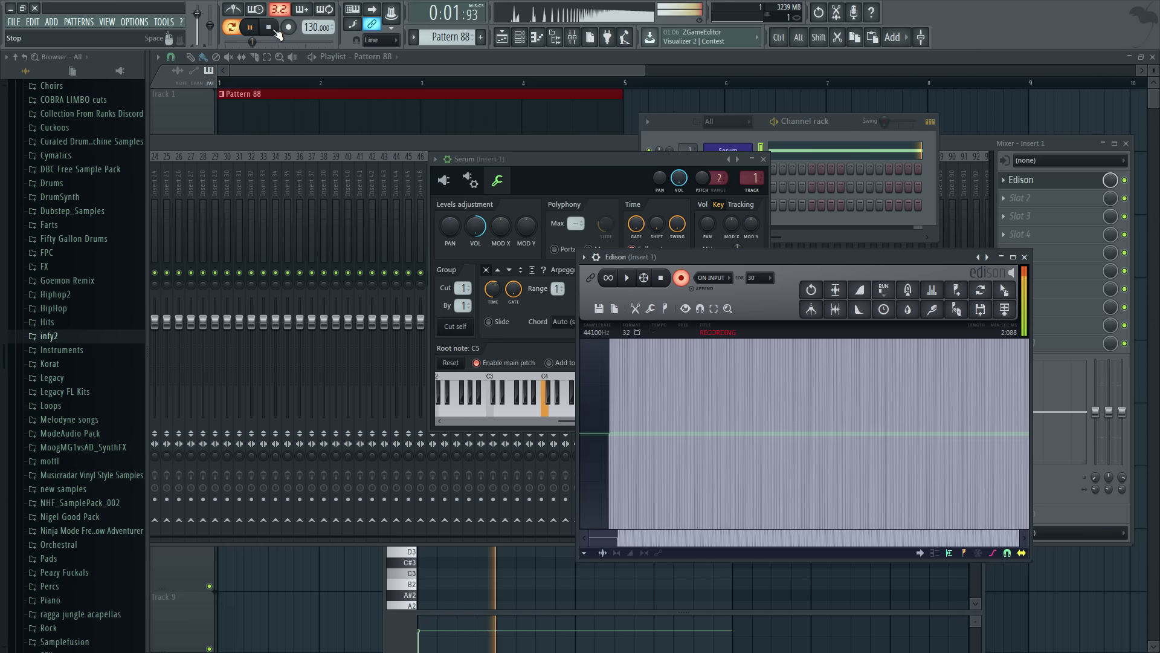
left_click(270, 28)
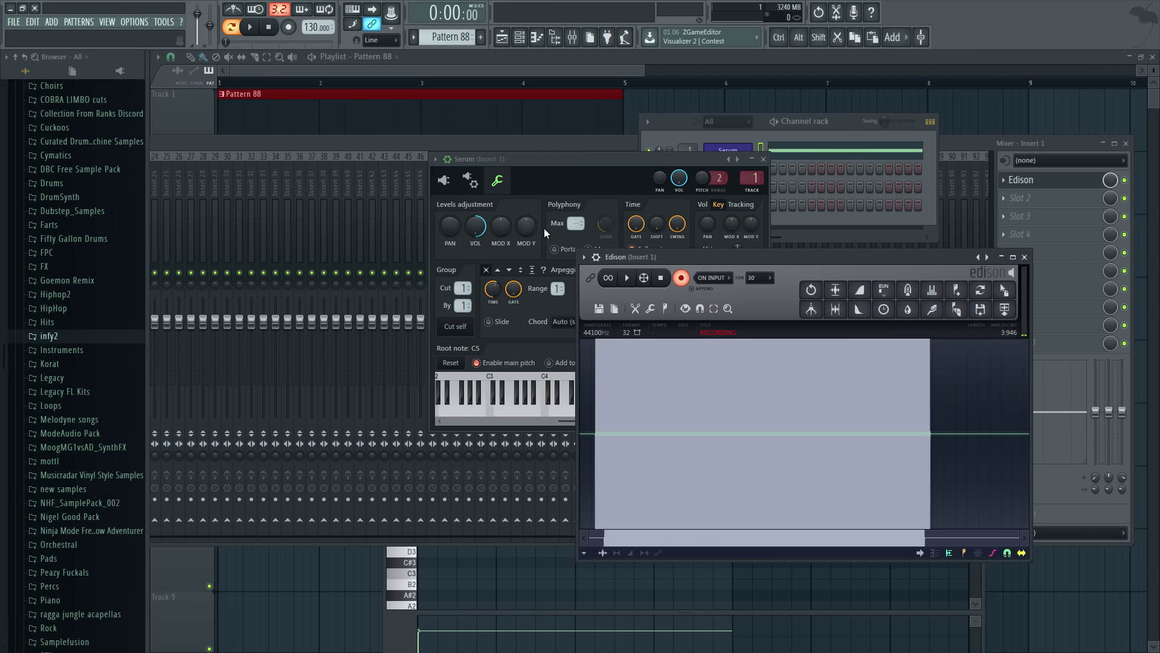
left_click(662, 280)
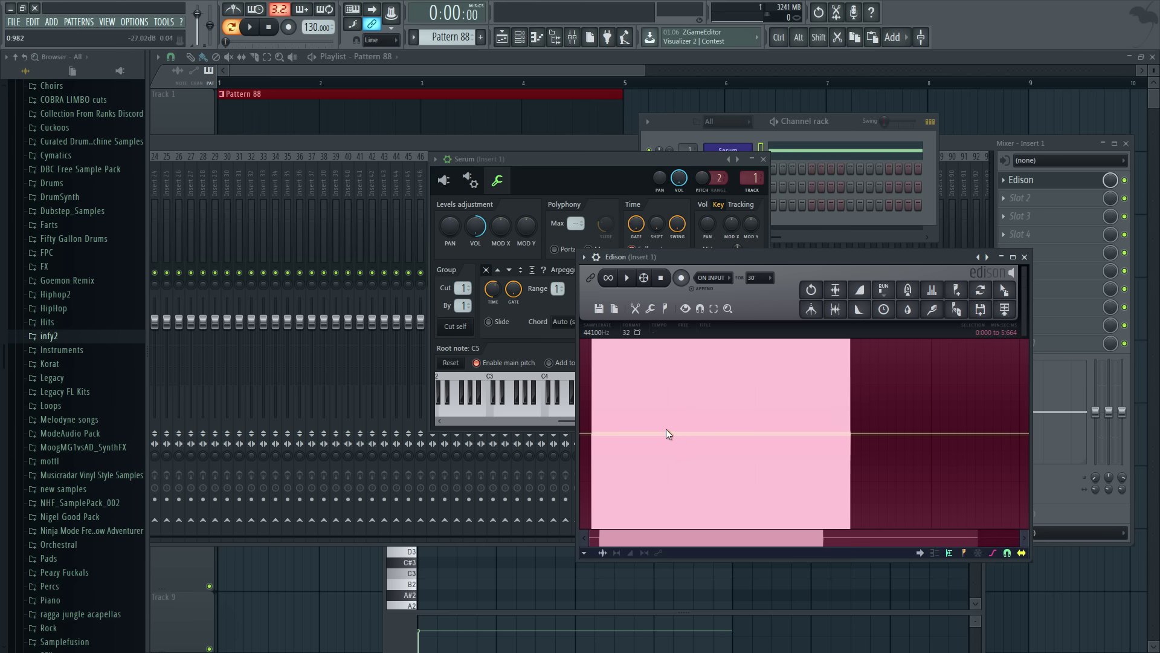
Zoom into Edison's new waveform to confirm the sawtooth peaks are intact.
key("ctrl")
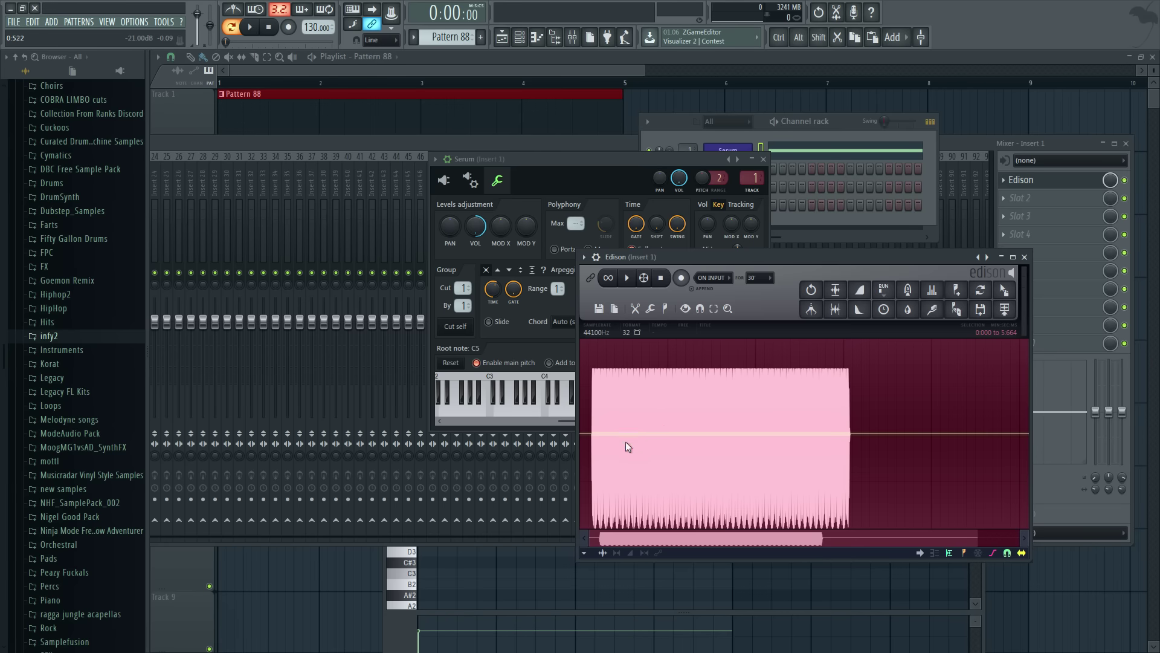
scroll(625, 441, "up", 5)
scroll(598, 456, "up", 6)
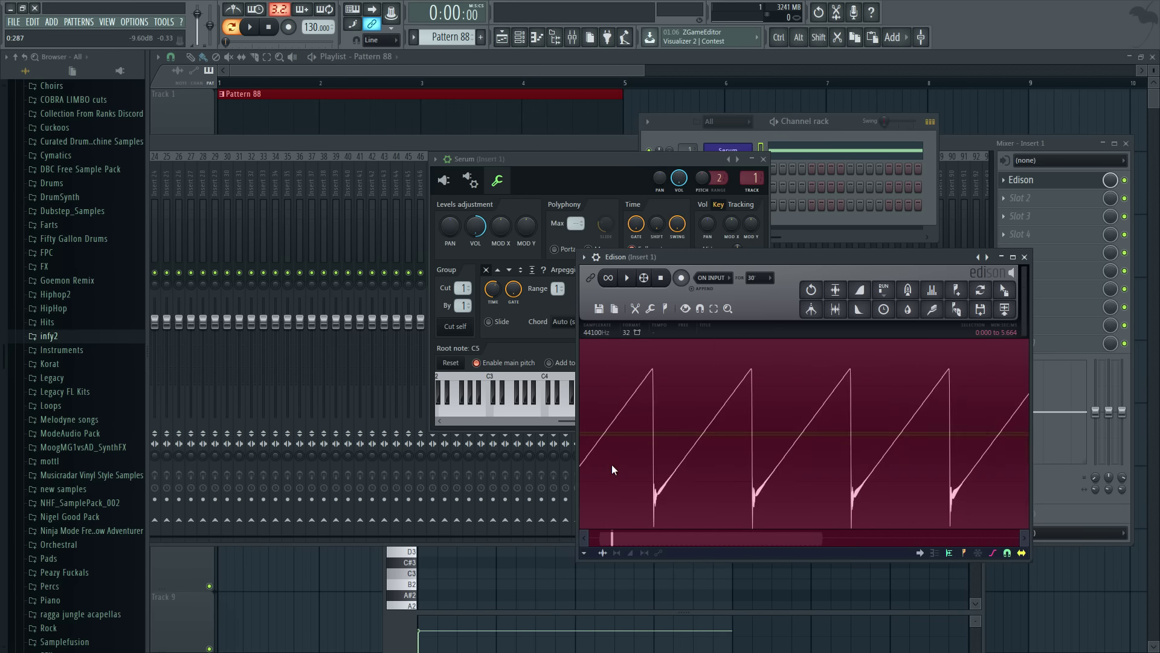
scroll(630, 502, "down", 8)
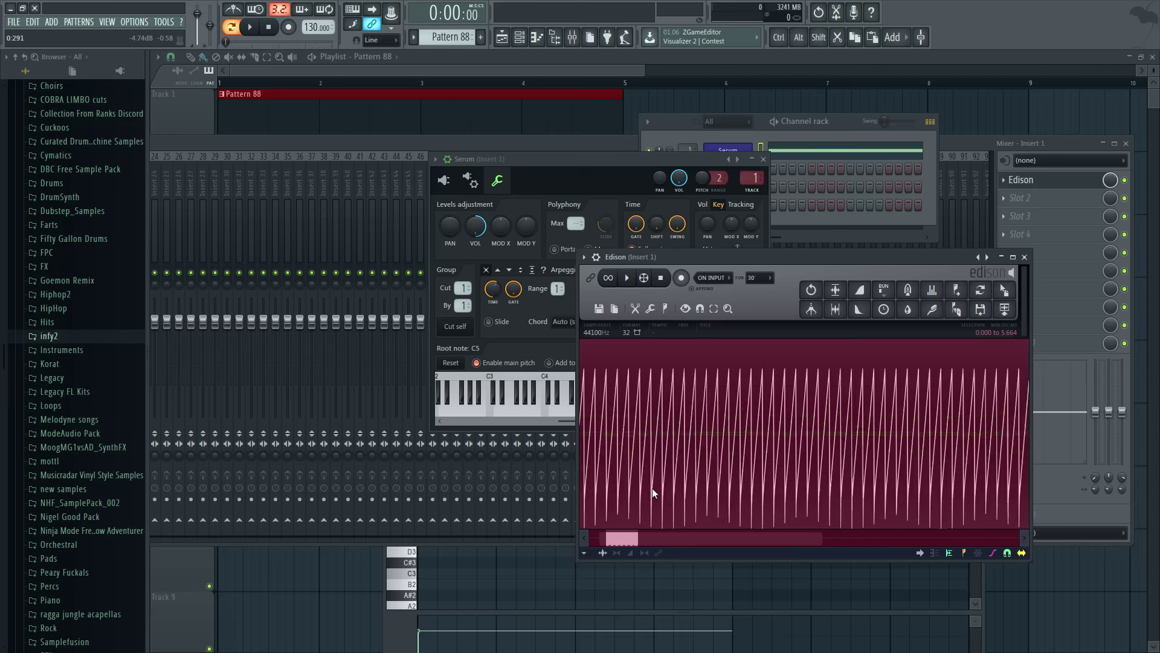
scroll(629, 488, "up", 5)
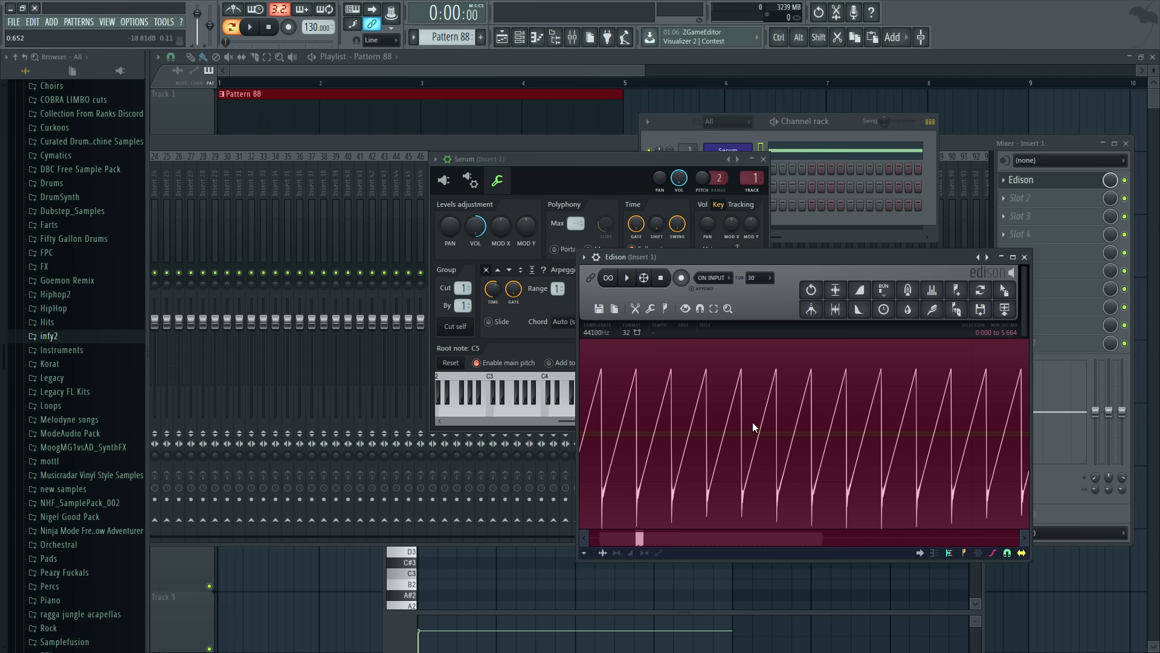
Show Serum's synth editor, then switch to the Open Broadcaster Software window.
left_click(446, 177)
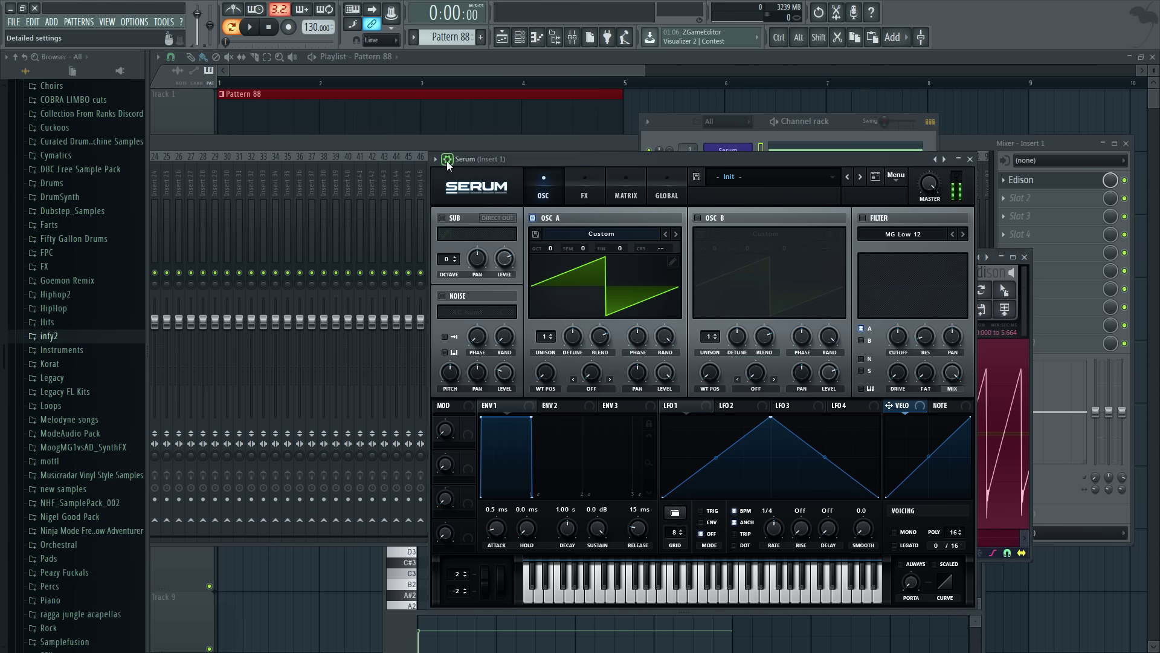
key("alt+Tab")
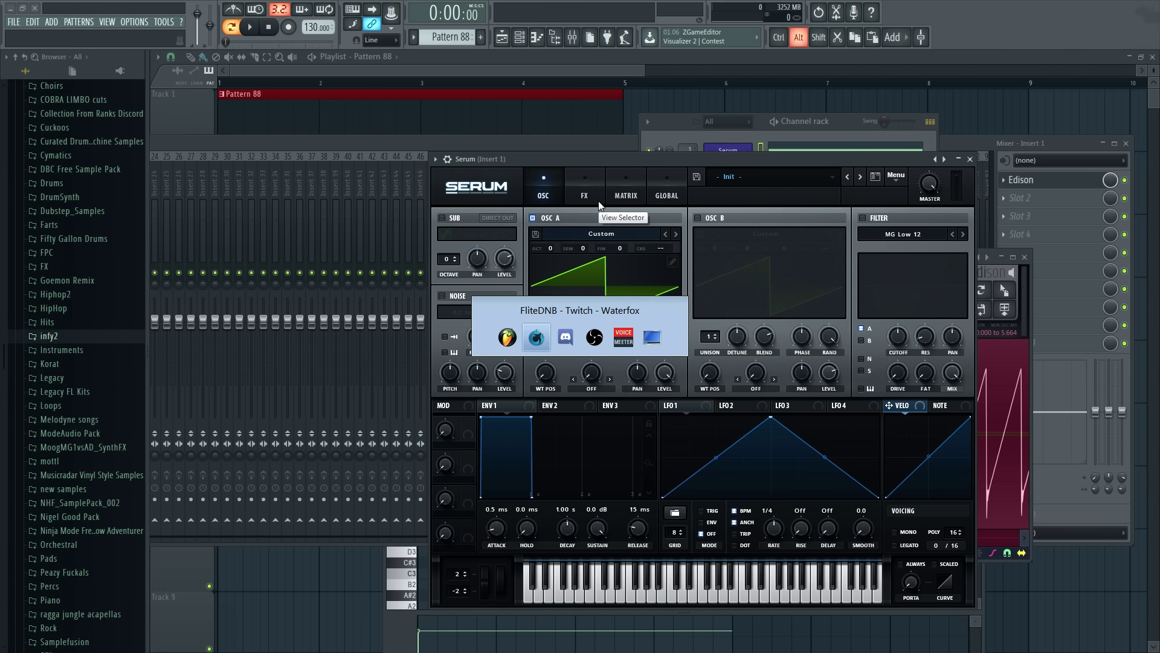
key("Tab")
key("Tab")
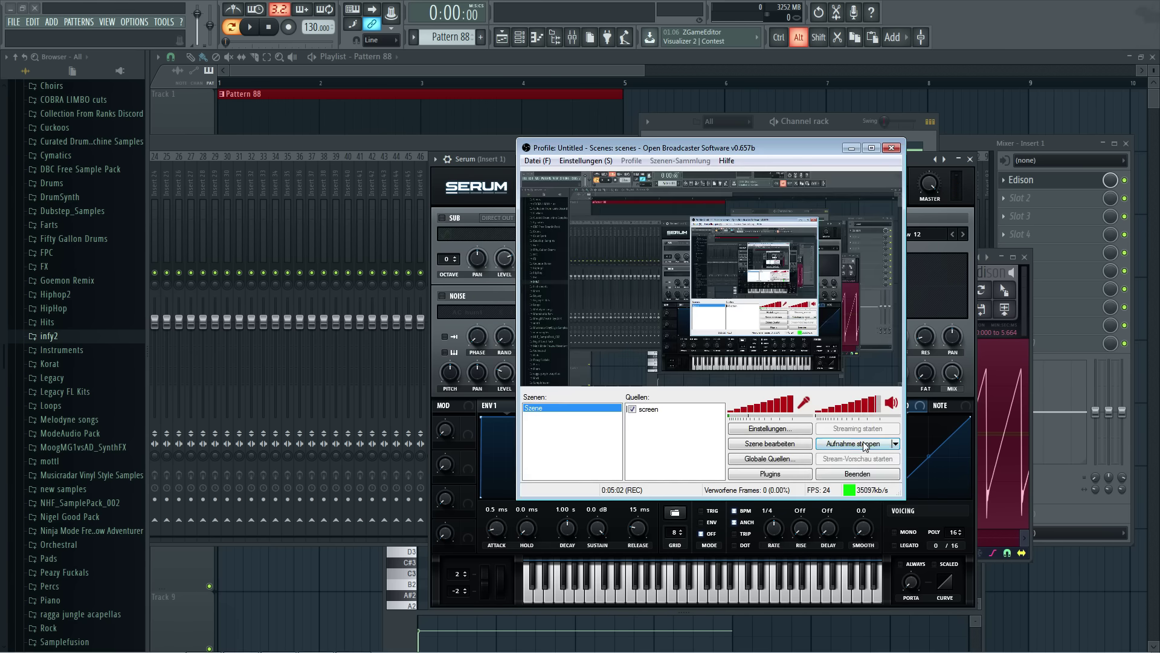